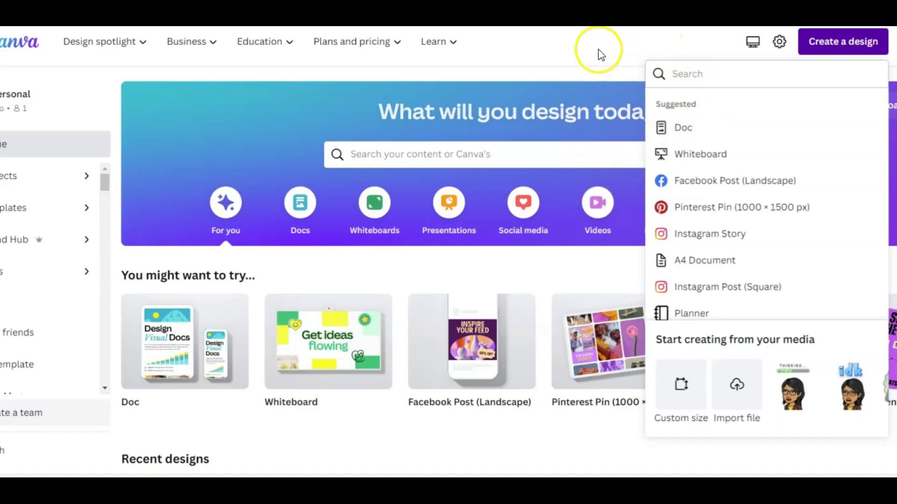
# Search 'pinterest', create a 1000 × 1500 px Pinterest Pin, and apply the budget template
pyautogui.click(598, 49)
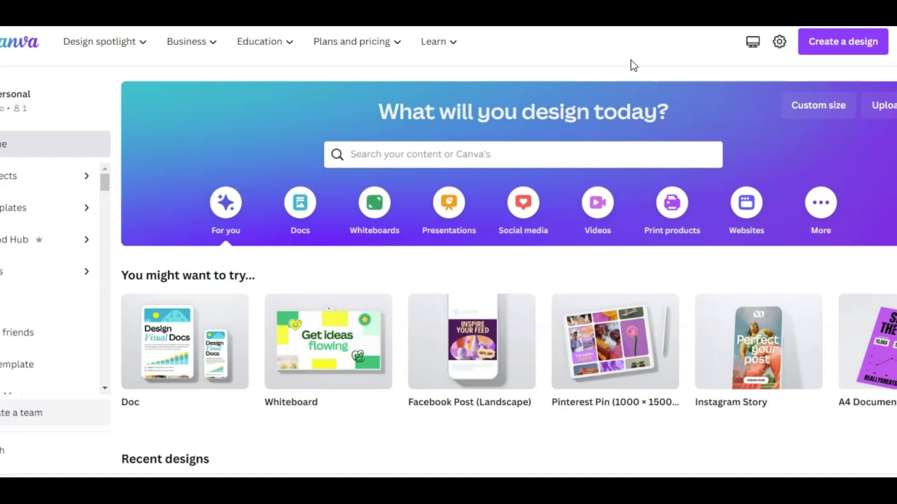
pyautogui.click(830, 47)
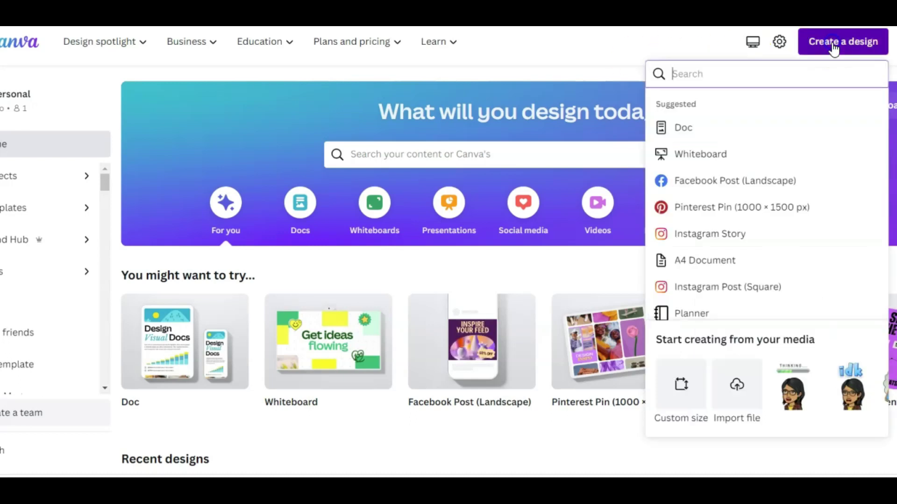
pyautogui.click(695, 170)
pyautogui.click(700, 73)
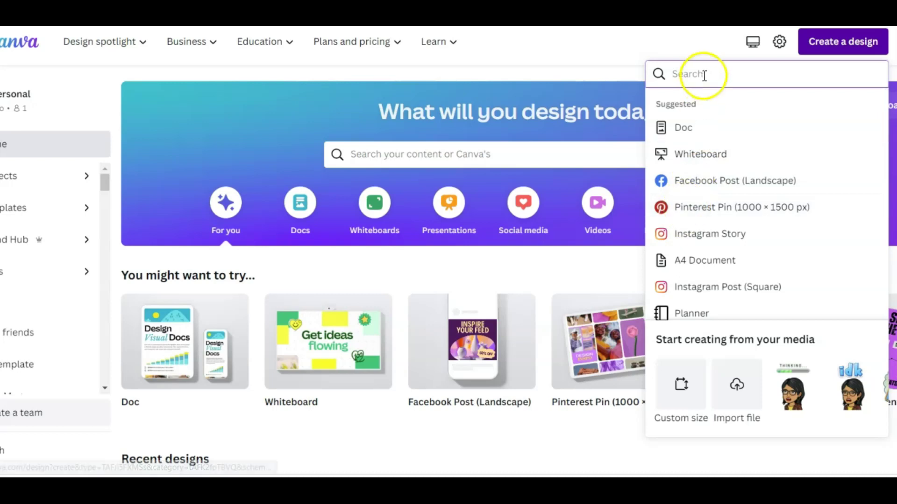
pyautogui.write('pinterest')
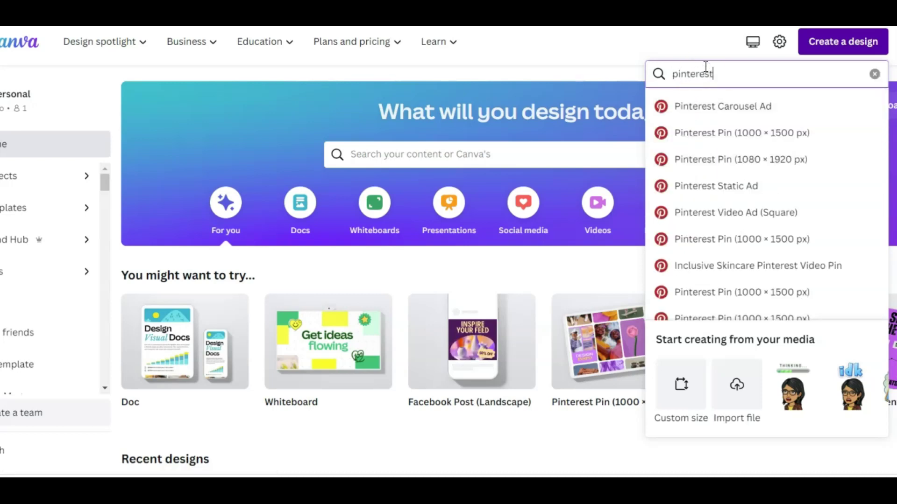
pyautogui.click(748, 134)
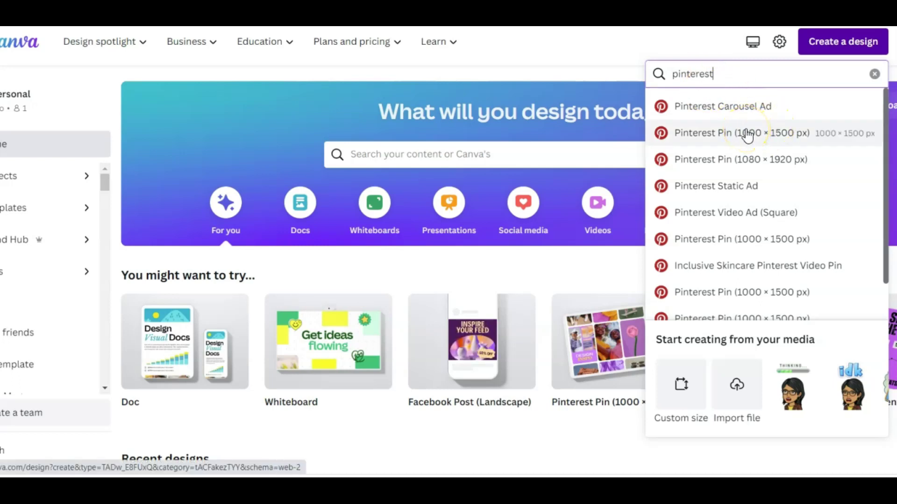
pyautogui.click(738, 161)
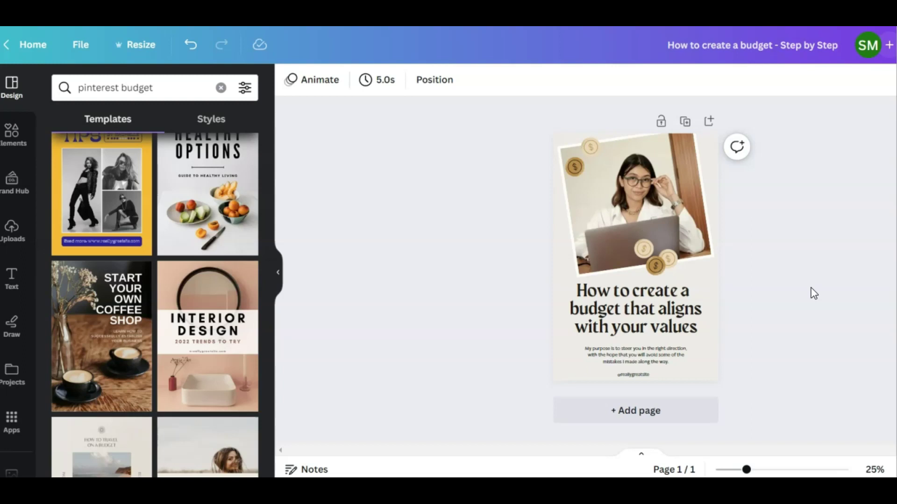
# Enlarge the website handle at the pin's bottom and shift it right beneath the paragraph
pyautogui.click(652, 357)
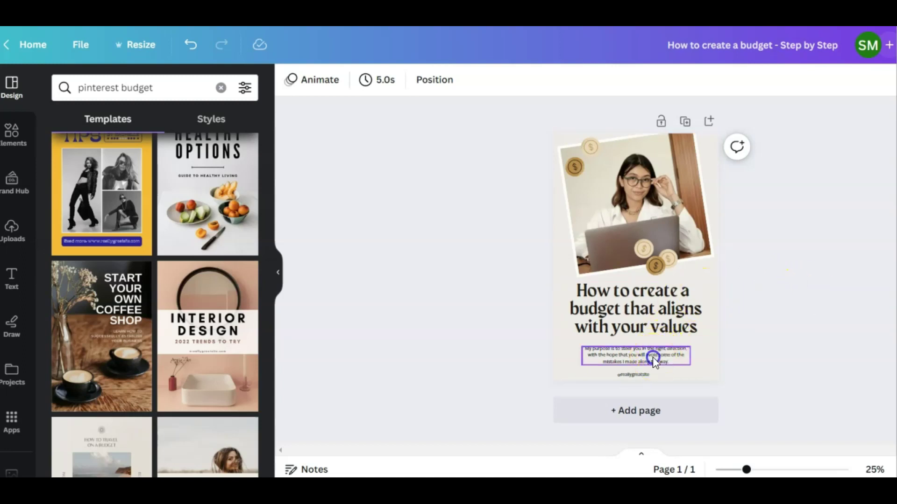
pyautogui.click(821, 280)
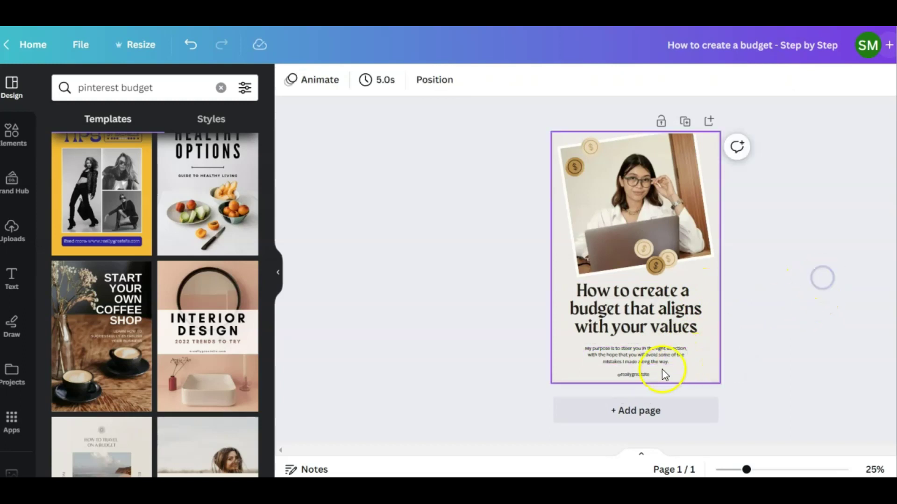
pyautogui.click(633, 375)
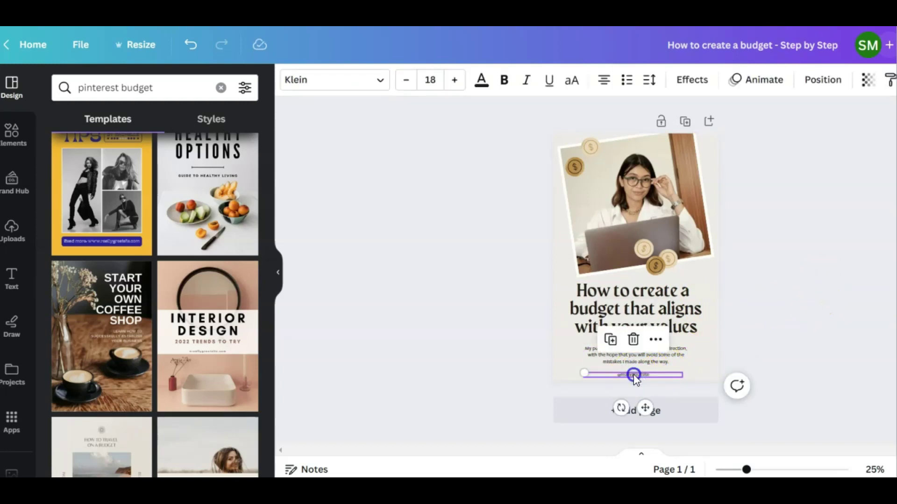
pyautogui.moveTo(584, 373); pyautogui.dragTo(557, 369)
pyautogui.moveTo(635, 407); pyautogui.dragTo(659, 407)
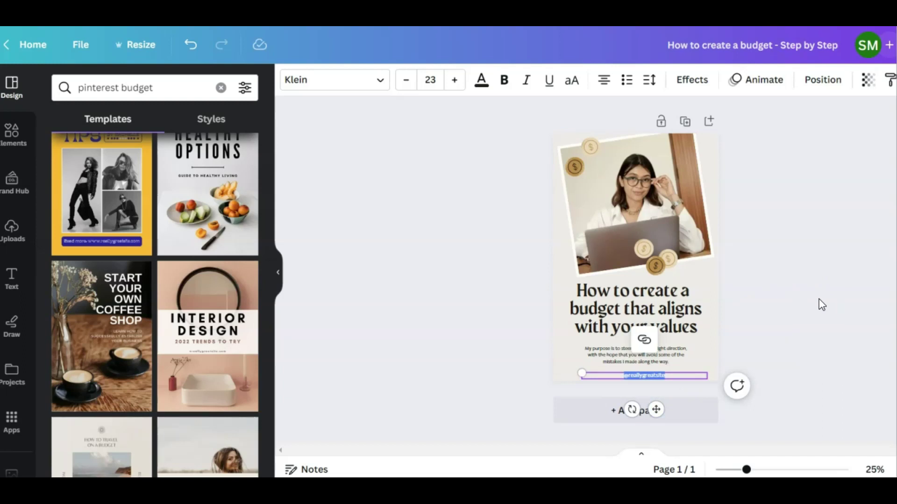
pyautogui.click(822, 305)
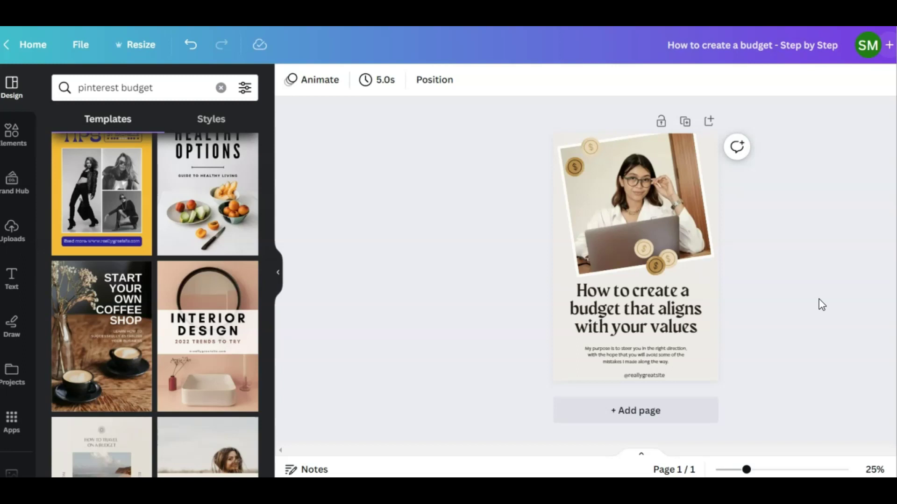
# Select the 'How to create a budget' heading and highlight 'create a budget' in the design title
pyautogui.click(663, 321)
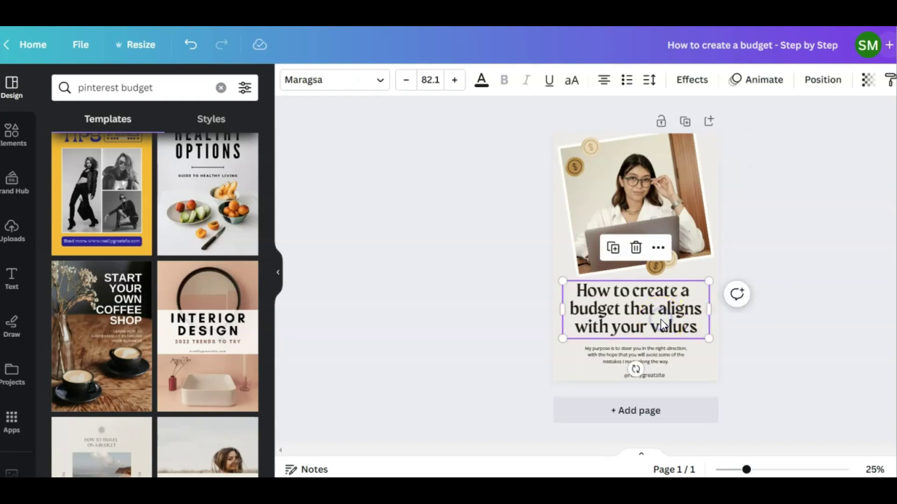
pyautogui.click(622, 315)
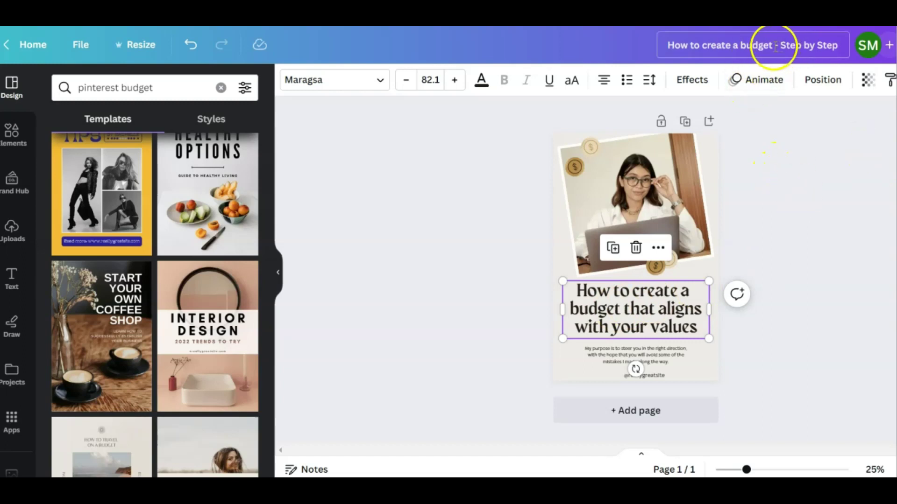
pyautogui.moveTo(773, 46); pyautogui.dragTo(704, 49)
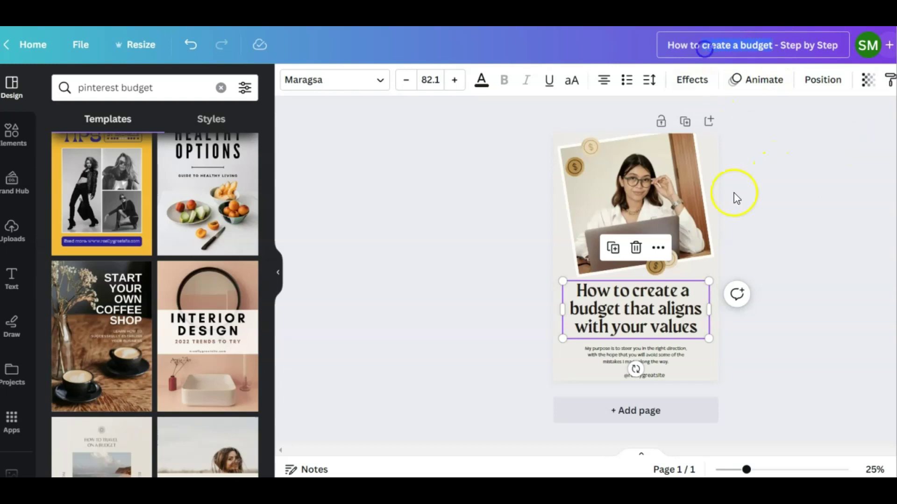
pyautogui.click(788, 303)
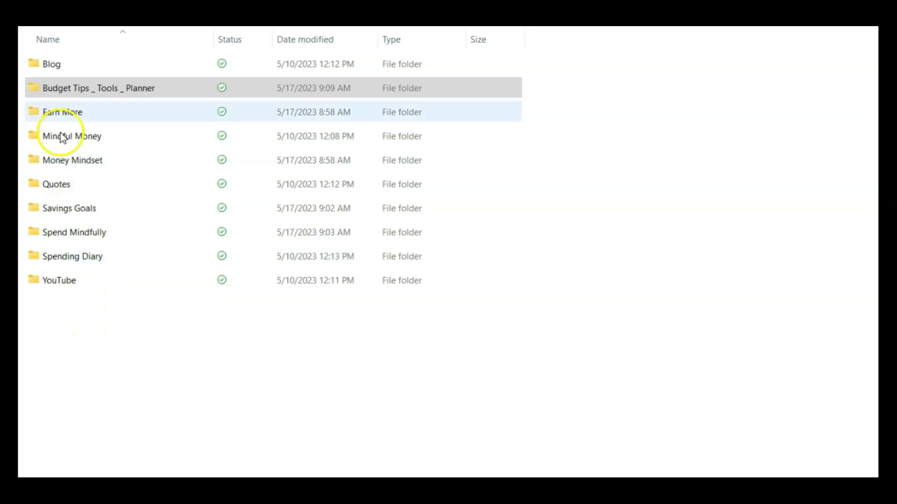
# Select the Budget Tips _ Tools _ Planner folder
pyautogui.click(36, 92)
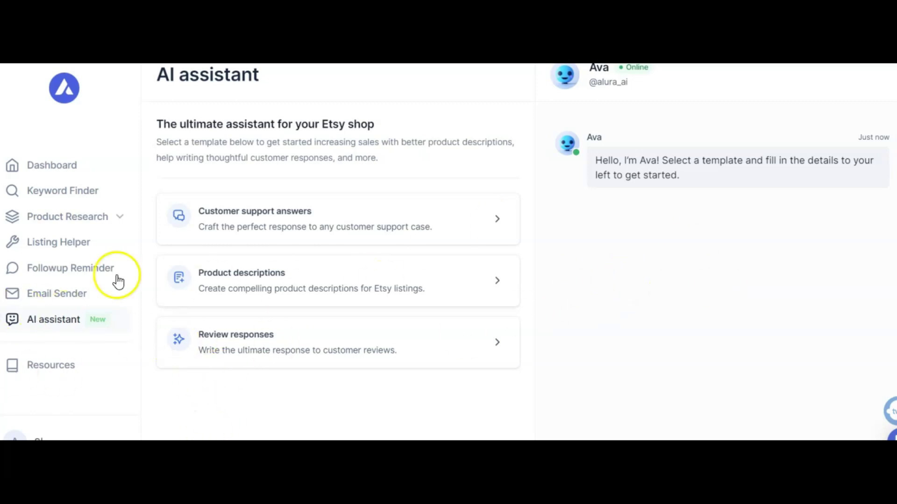
# Choose the Product description template in Alura's AI assistant
pyautogui.click(237, 273)
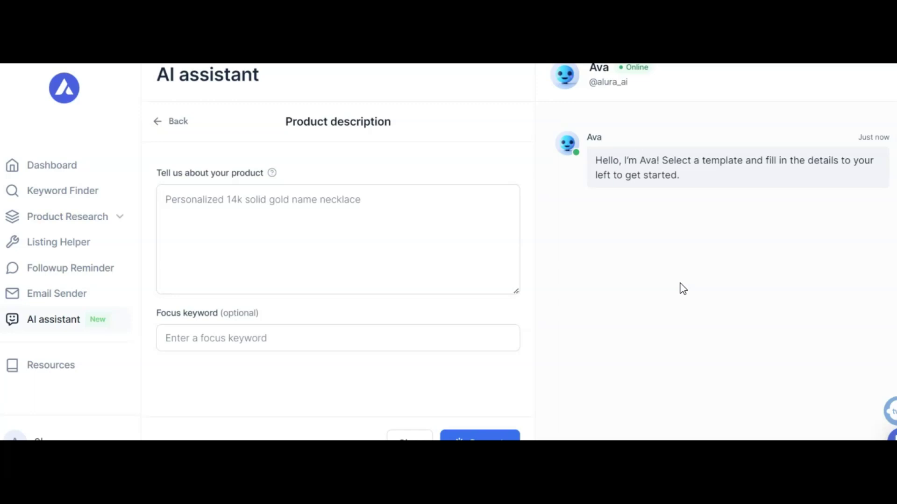
# Describe the product as 'How to create a budget. Step-by-step process. Achieve financial goals'
pyautogui.click(296, 200)
pyautogui.write('How ')
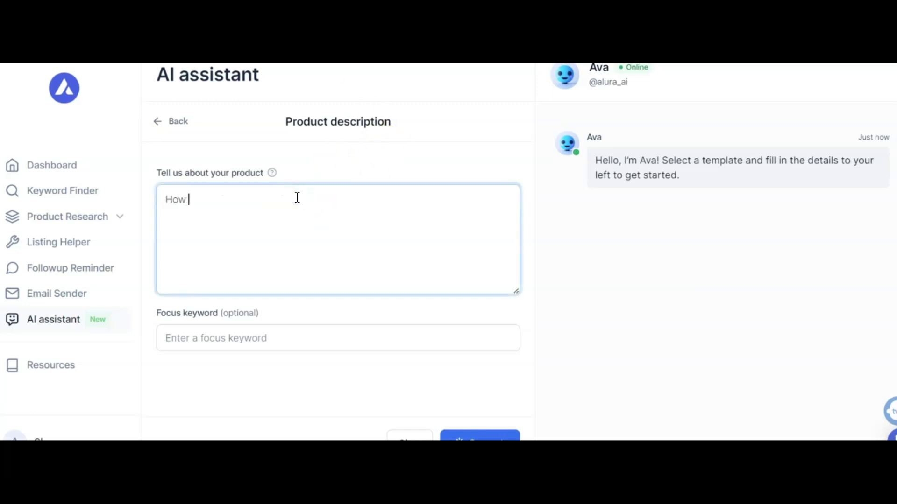
pyautogui.write('to create a budget.  Step')
pyautogui.click(300, 185)
pyautogui.write('-by-ste')
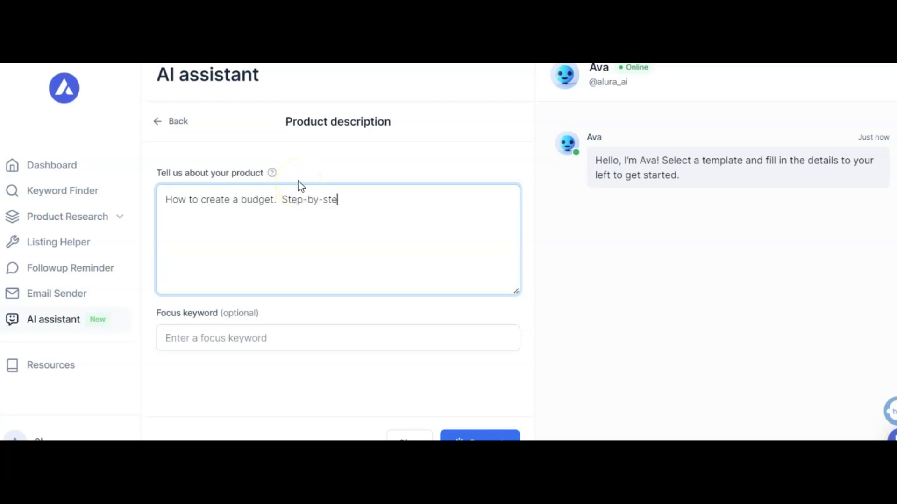
pyautogui.write('p process. Achieve ')
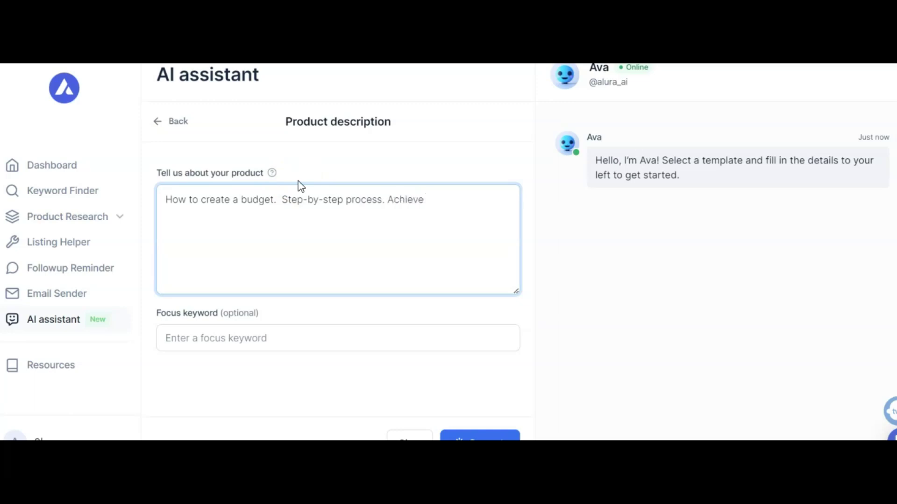
pyautogui.write('financial goals')
pyautogui.click(300, 275)
# Add focus keywords 'budget, budgeting, financial goals, align spending with values' and generate the description
pyautogui.click(280, 338)
pyautogui.write('b')
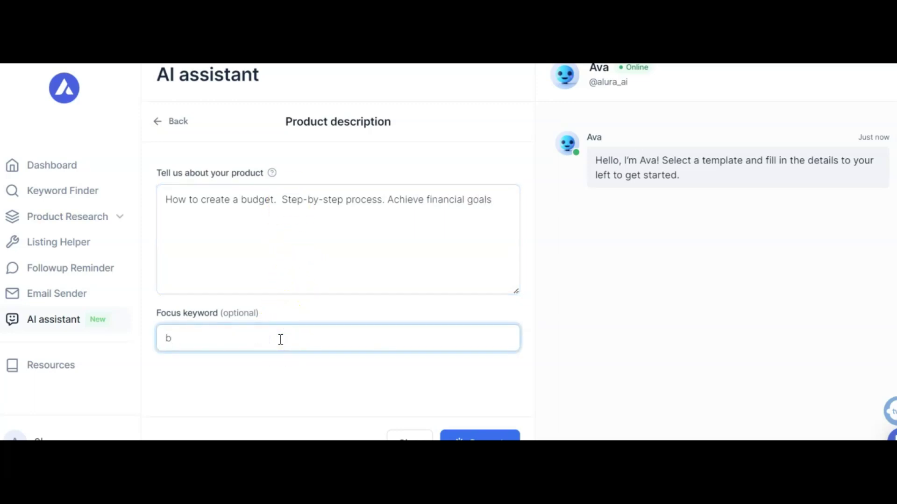
pyautogui.write('udget, budgeting,')
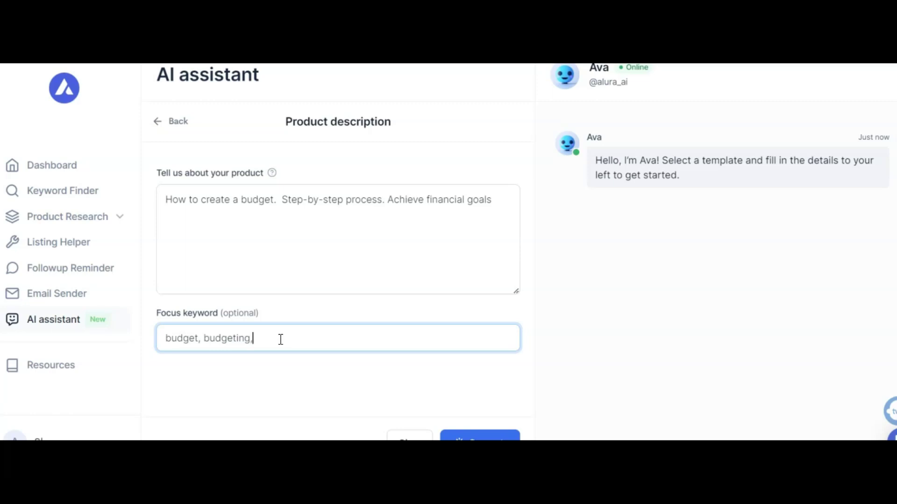
pyautogui.write(' financial goals, align spendin')
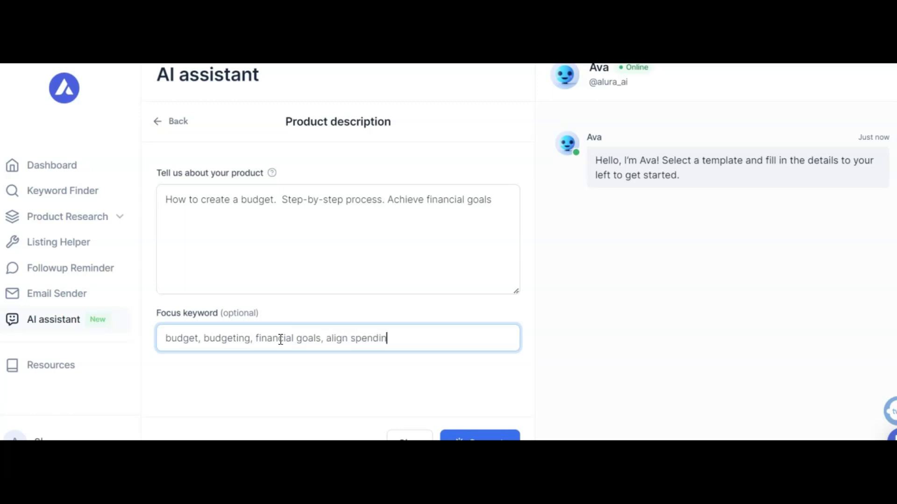
pyautogui.write('g with values')
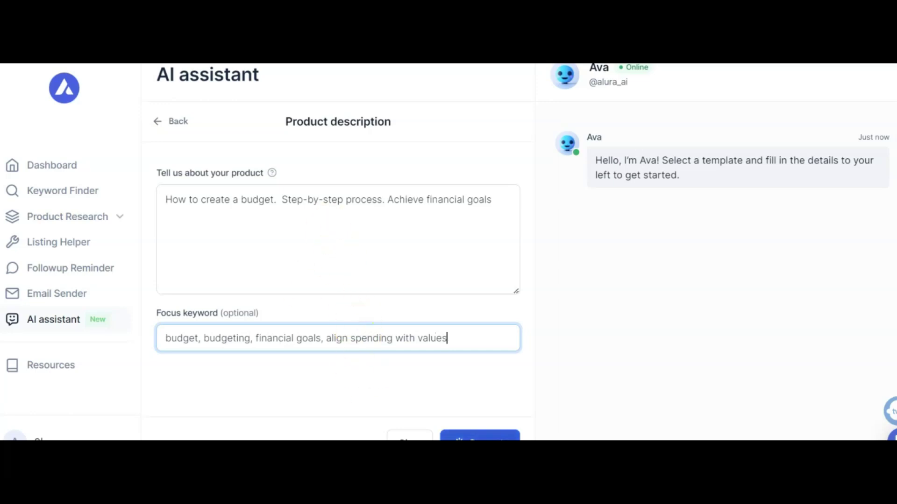
pyautogui.click(480, 437)
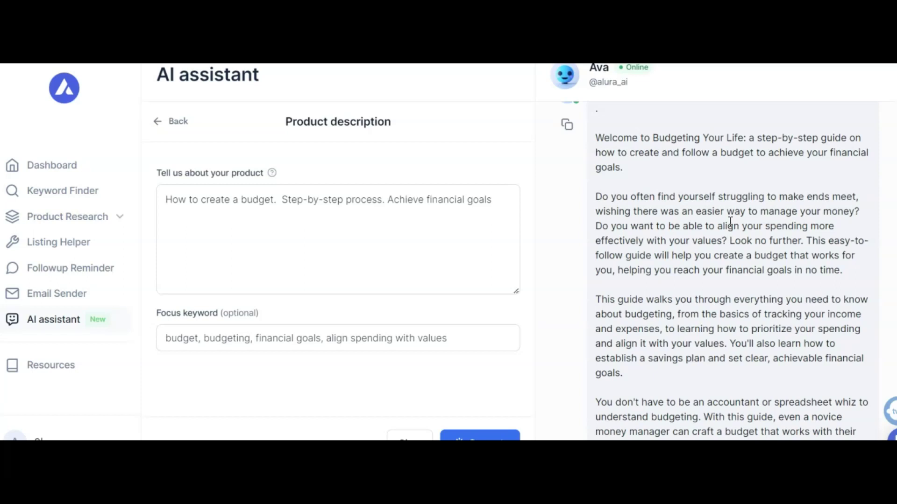
pyautogui.click(741, 239)
# Highlight 'manage your money' and 'create a budget', then select the first two paragraphs from 'Welcome' to 'time.'
pyautogui.moveTo(699, 138); pyautogui.dragTo(664, 140)
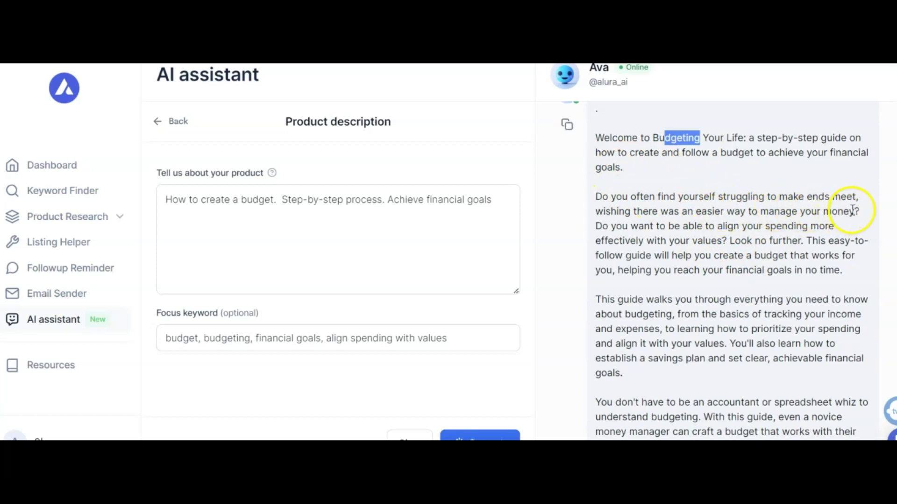
pyautogui.moveTo(853, 211); pyautogui.dragTo(762, 212)
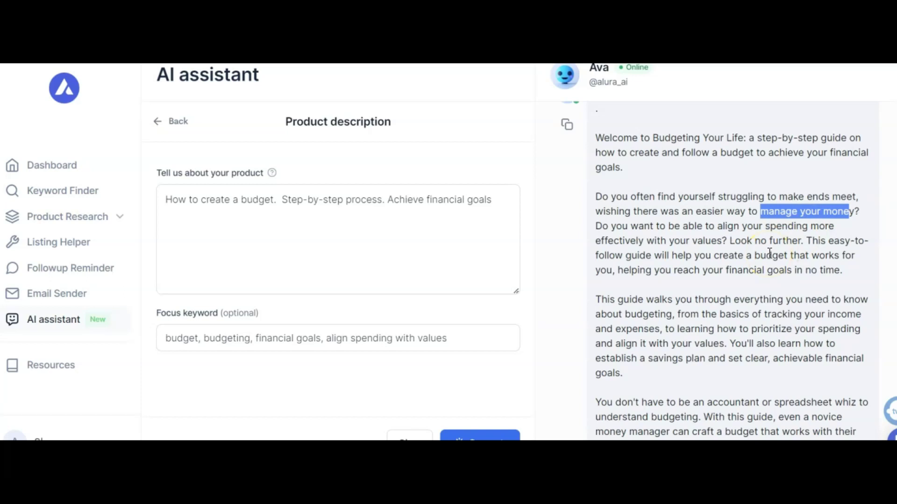
pyautogui.moveTo(791, 255); pyautogui.dragTo(724, 262)
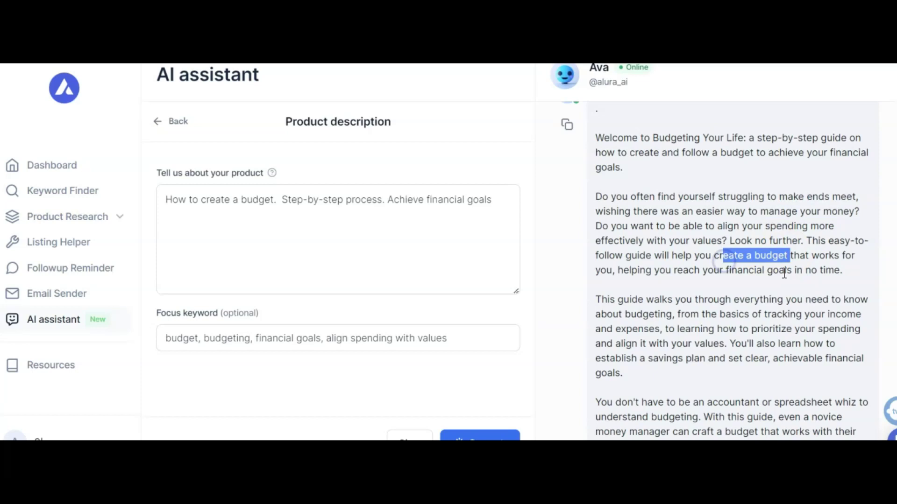
pyautogui.moveTo(846, 270); pyautogui.dragTo(594, 141)
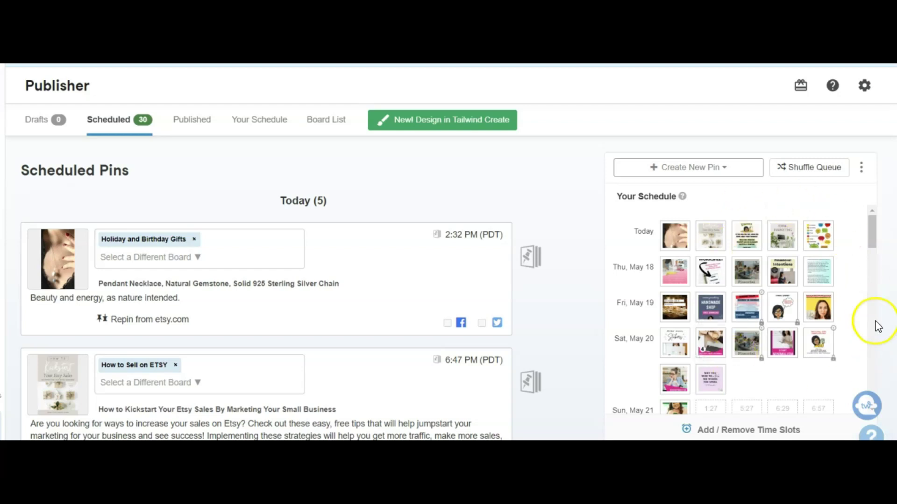
# Bring up Tailwind Publisher's Scheduled pins list beside the weekly thumbnail queue
pyautogui.moveTo(761, 367)
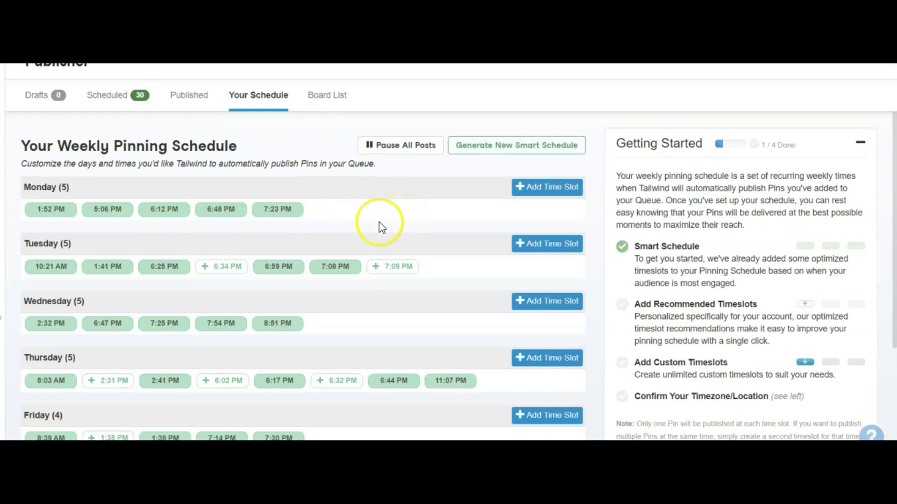
# Show Publisher's Your Schedule view with each day's pinning time slots
pyautogui.scroll(1, 380, 222)
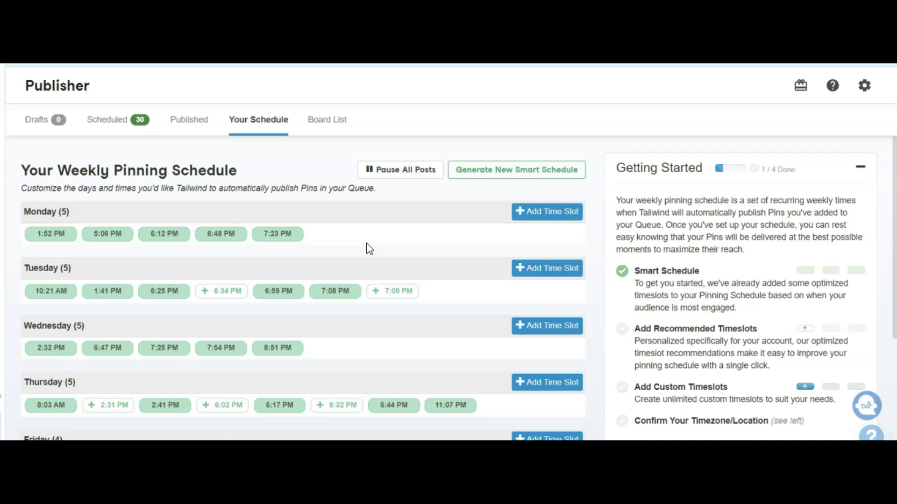
pyautogui.click(206, 327)
pyautogui.click(519, 174)
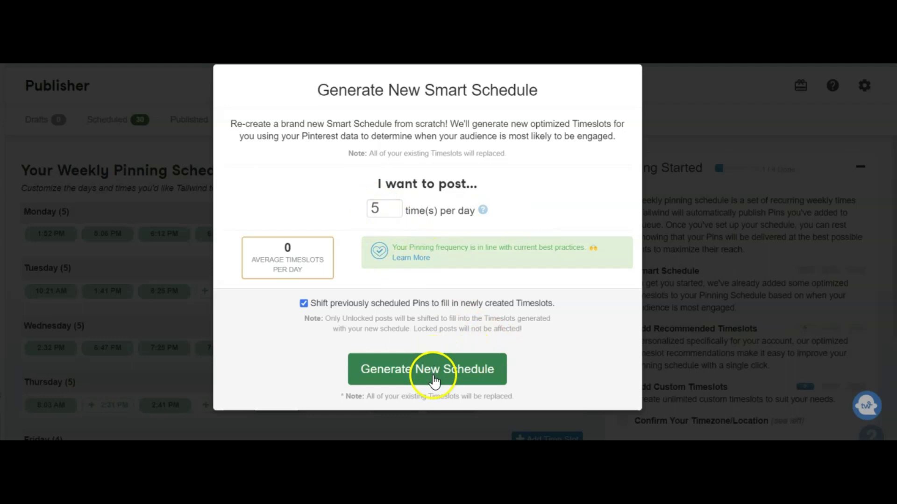
pyautogui.click(172, 89)
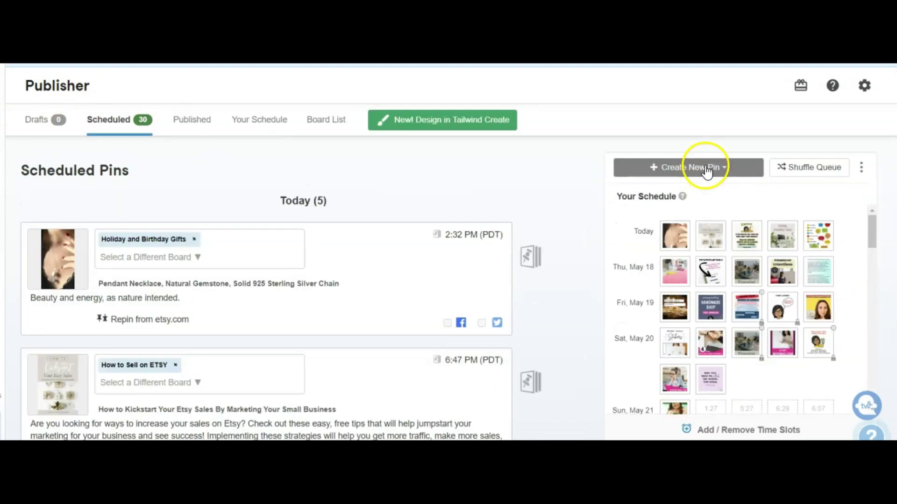
# Start a new pin via Upload Photos/Videos and pick the 'How to create a budget - Step by Step' image
pyautogui.click(702, 169)
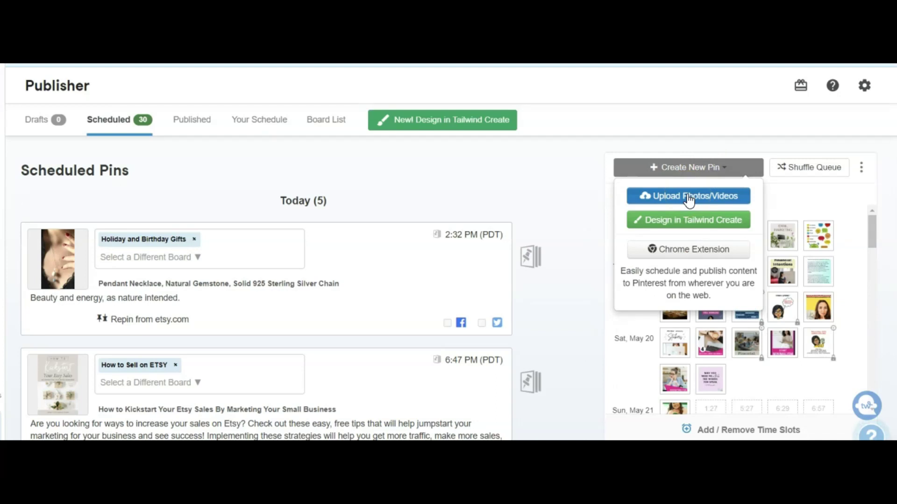
pyautogui.click(708, 220)
pyautogui.click(728, 225)
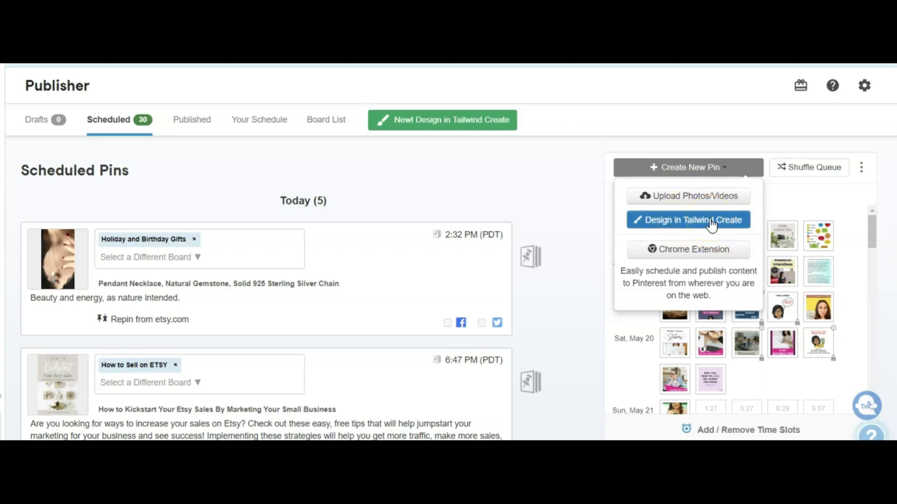
pyautogui.click(700, 255)
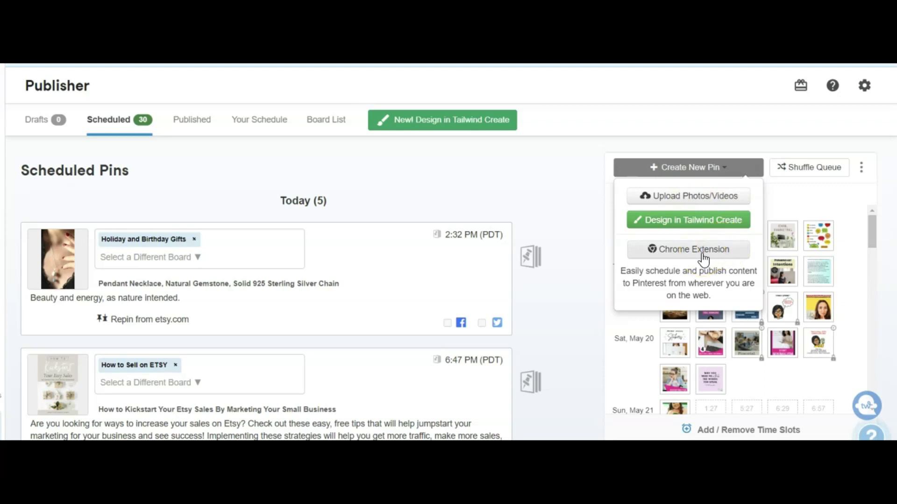
pyautogui.click(717, 253)
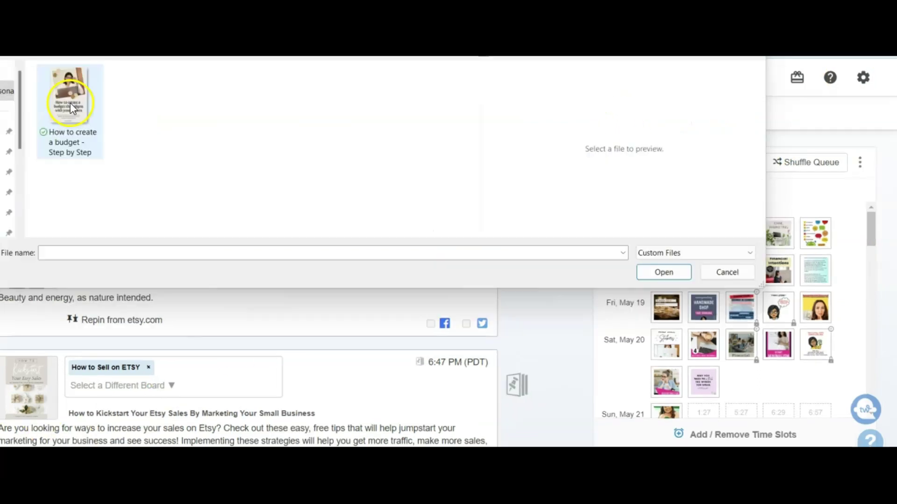
pyautogui.click(98, 119)
# Upload the chosen budget image so it appears as a single pin under Drafts
pyautogui.click(664, 272)
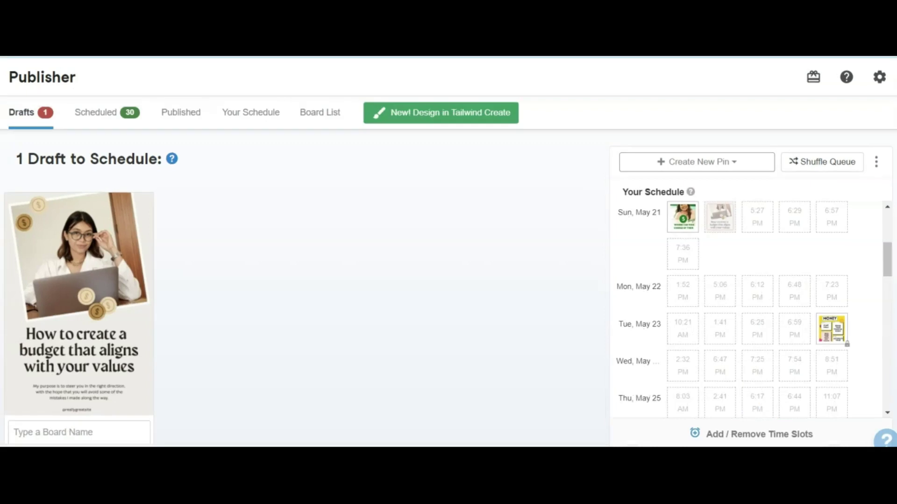
pyautogui.scroll(-3, 340, 242)
pyautogui.scroll(-1, 340, 242)
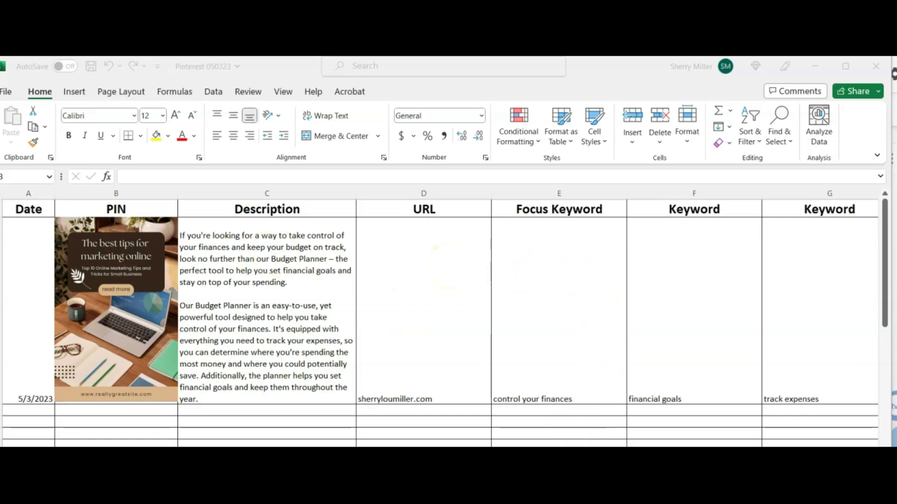
pyautogui.click(558, 410)
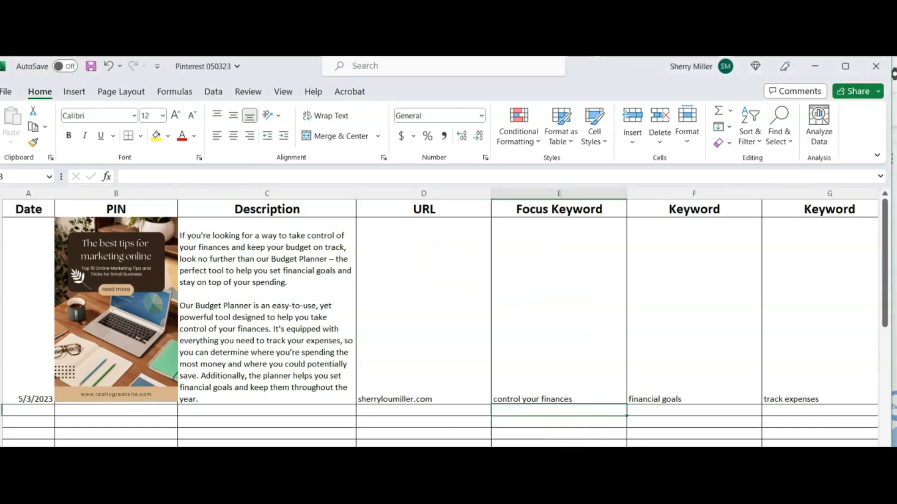
pyautogui.hscroll(5, 440, 318)
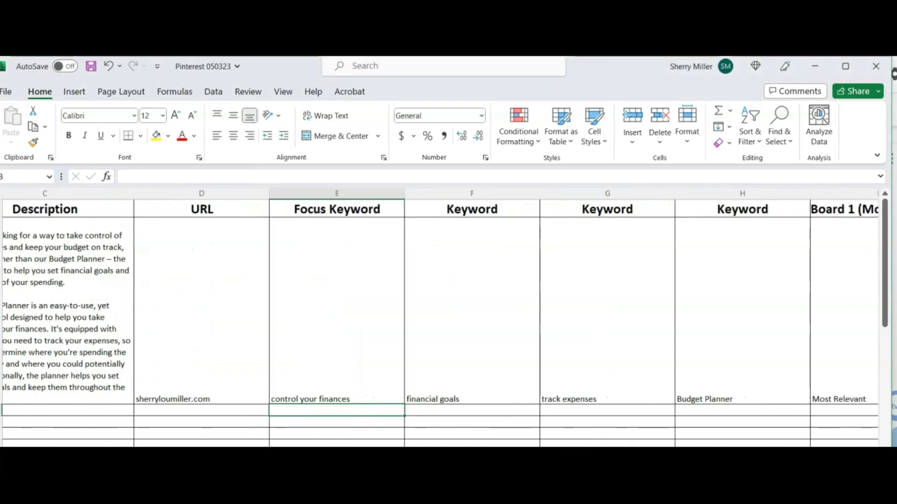
pyautogui.hscroll(2, 439, 318)
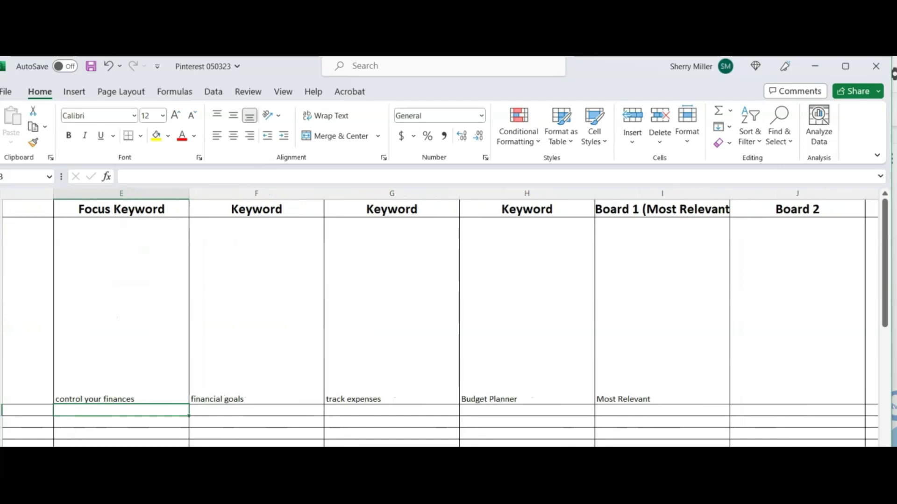
pyautogui.hscroll(1, 440, 318)
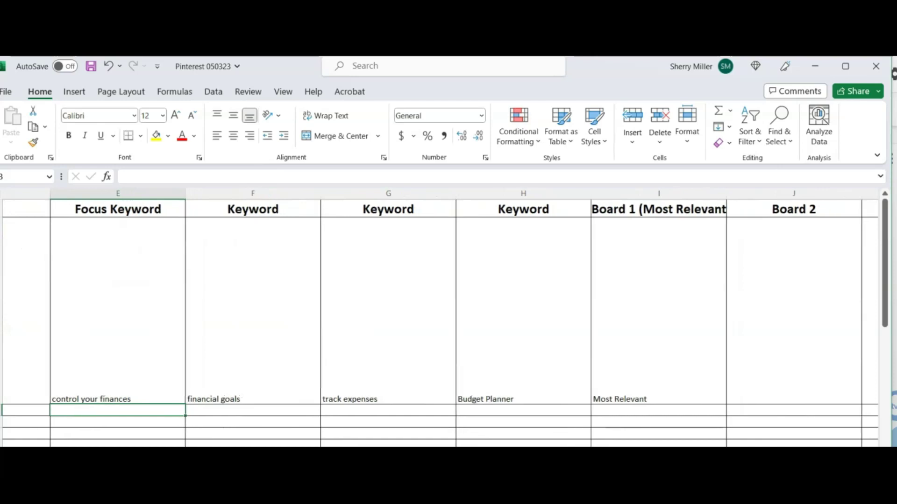
pyautogui.hscroll(4, 440, 318)
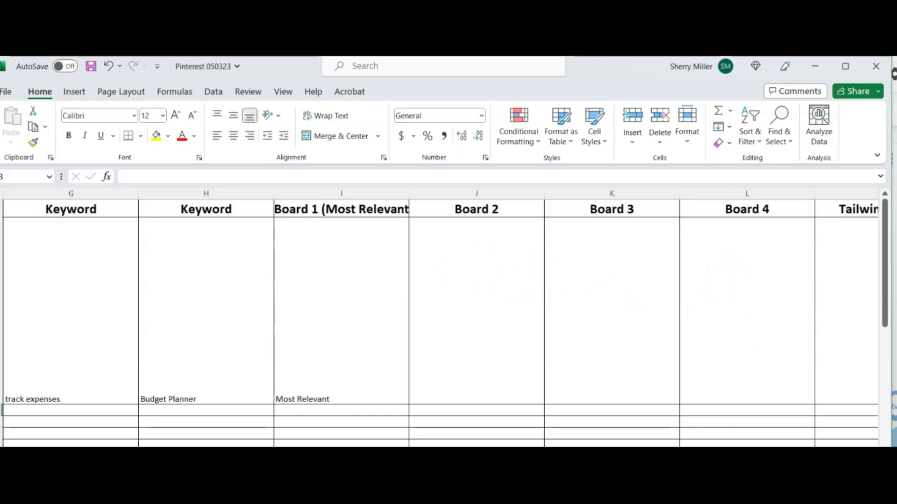
pyautogui.hscroll(5, 728, 278)
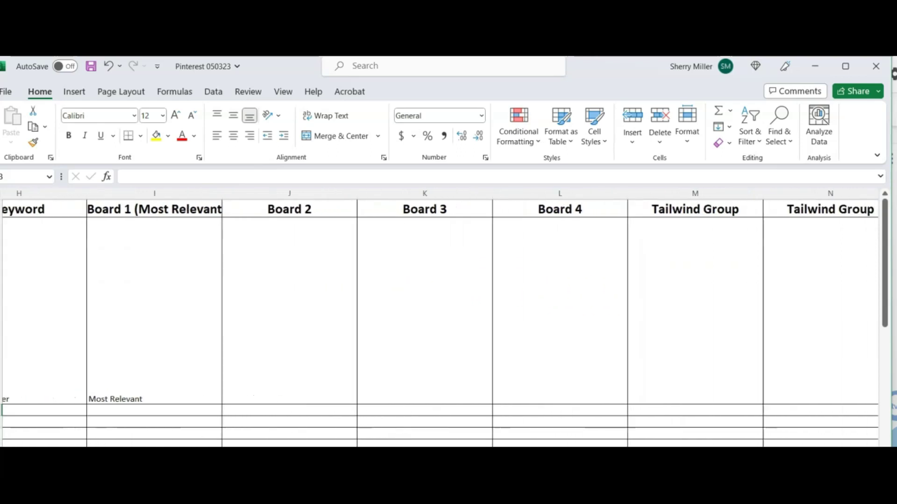
pyautogui.hscroll(2, 440, 318)
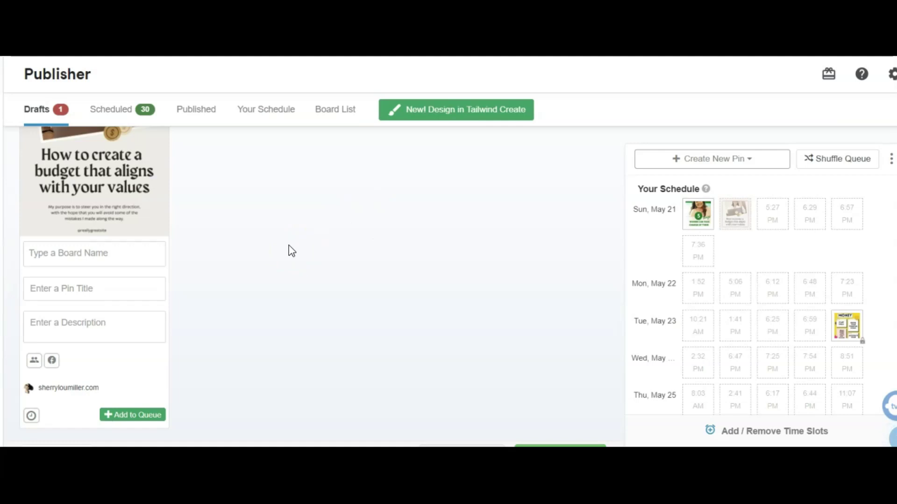
# Assign the budget pin draft to Budgeting For Beginners, Personal Finance Tips and How to save money
pyautogui.click(124, 260)
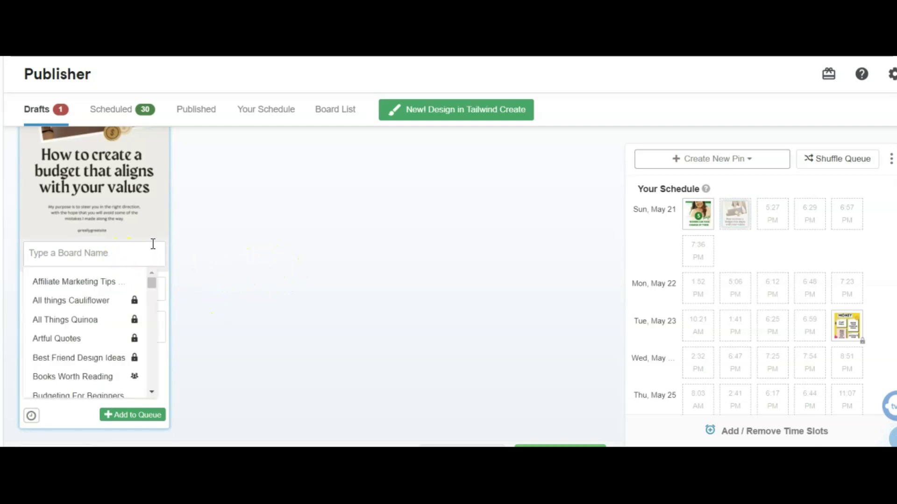
pyautogui.write('budg')
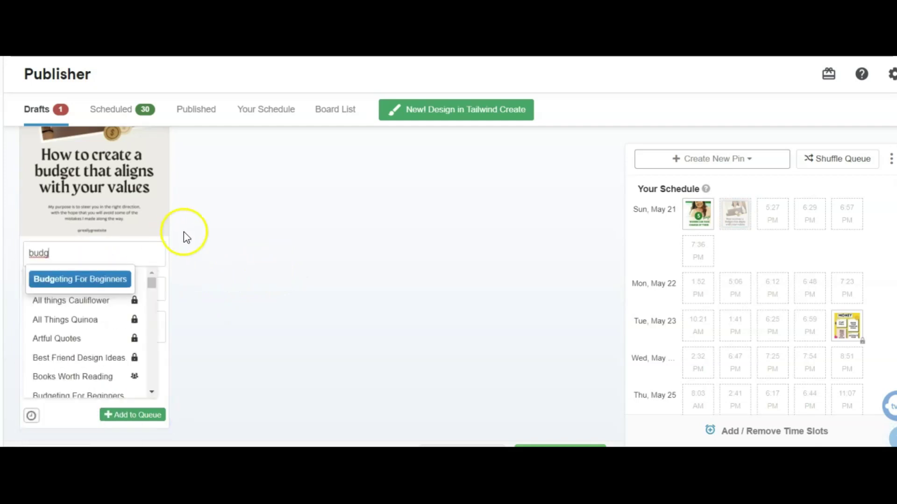
pyautogui.click(111, 280)
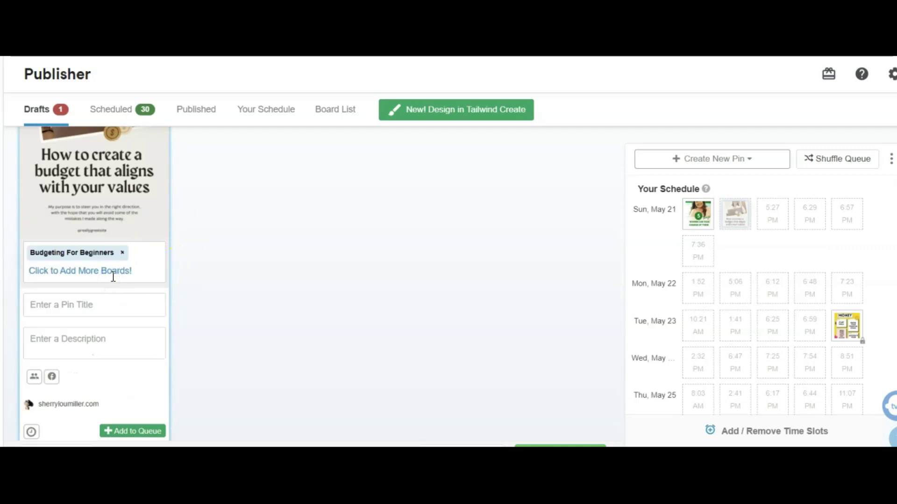
pyautogui.click(136, 262)
pyautogui.write('person')
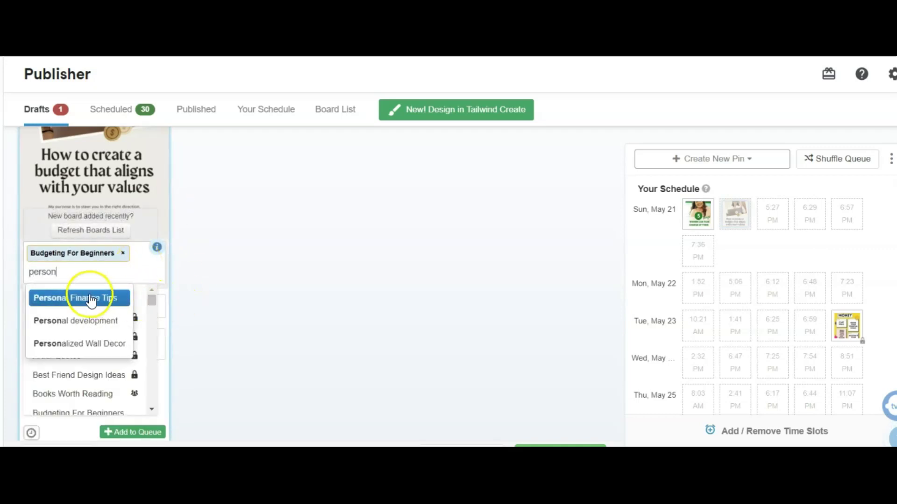
pyautogui.click(88, 298)
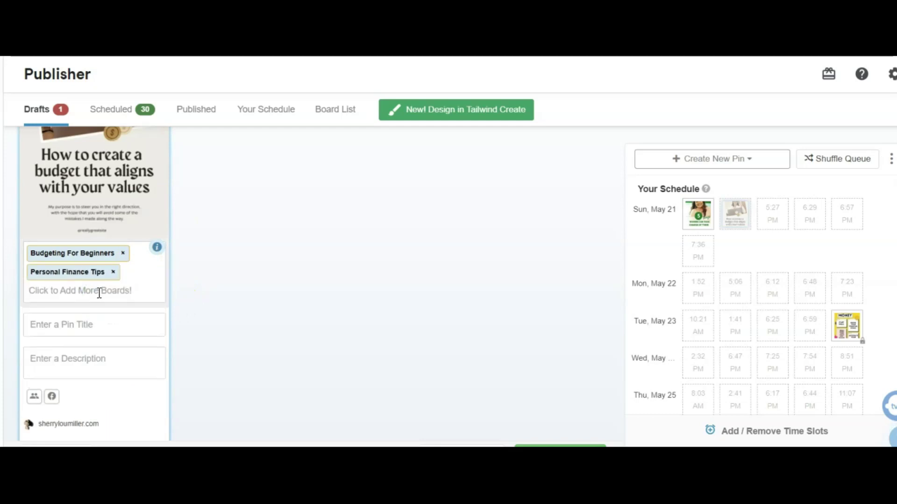
pyautogui.write('Save')
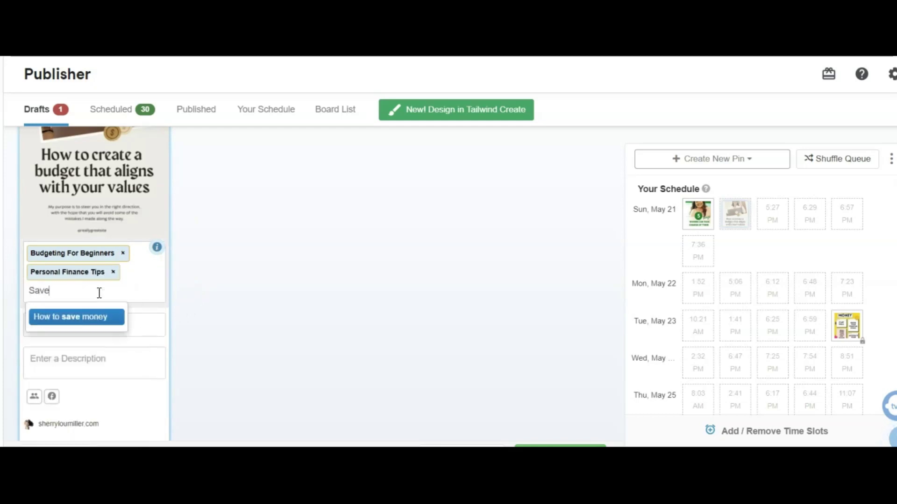
pyautogui.click(102, 318)
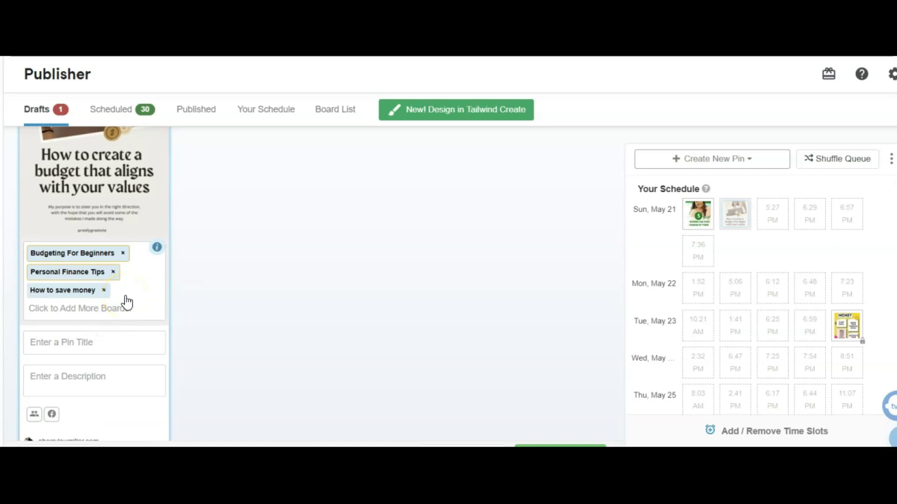
pyautogui.click(354, 229)
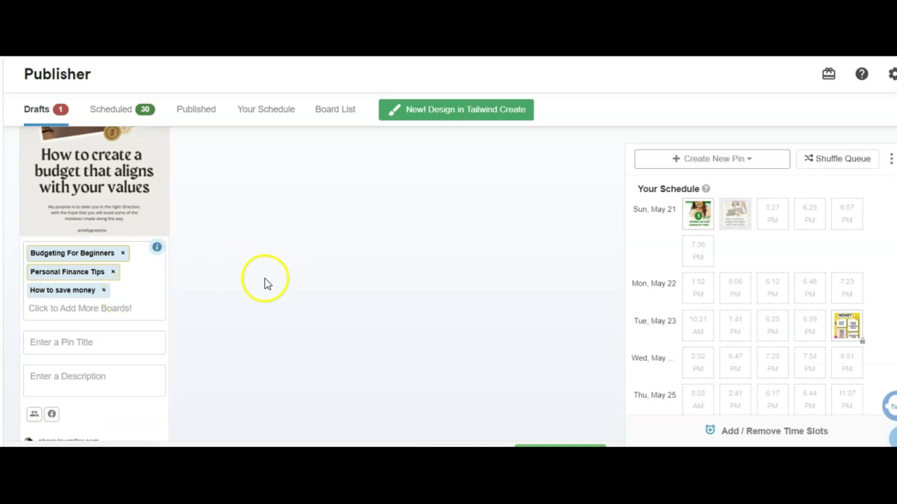
# Title the budget pin draft 'How to create a budget', fixing the typo, and close the scheduling popup
pyautogui.click(115, 344)
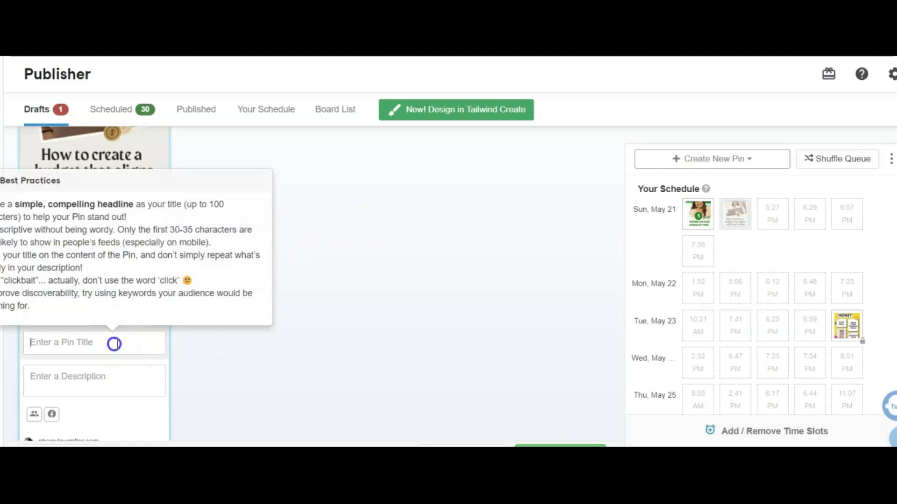
pyautogui.click(536, 300)
pyautogui.write('How to create a Budge')
pyautogui.press('BackSpace')
pyautogui.press('BackSpace')
pyautogui.press('BackSpace')
pyautogui.press('BackSpace')
pyautogui.press('BackSpace')
pyautogui.write('budget')
pyautogui.click(196, 360)
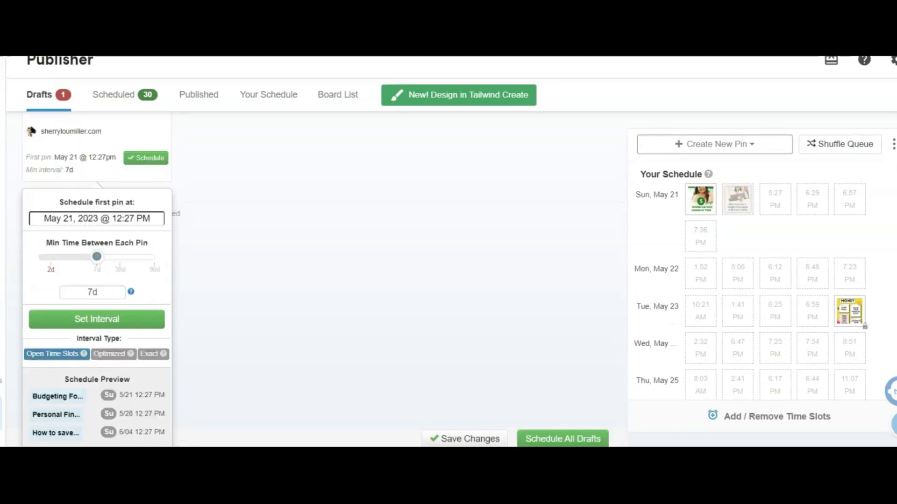
pyautogui.click(311, 213)
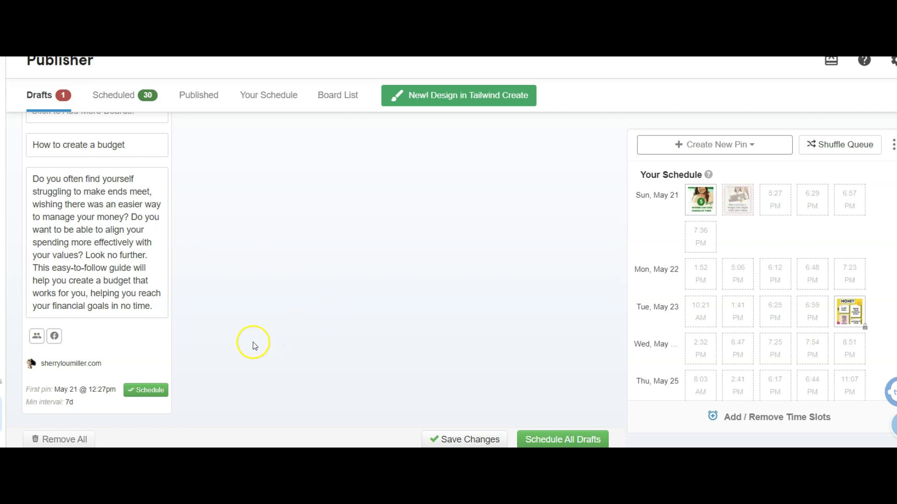
# Review the Add to Communities after Published list without adding, then make the source URL editable
pyautogui.click(37, 336)
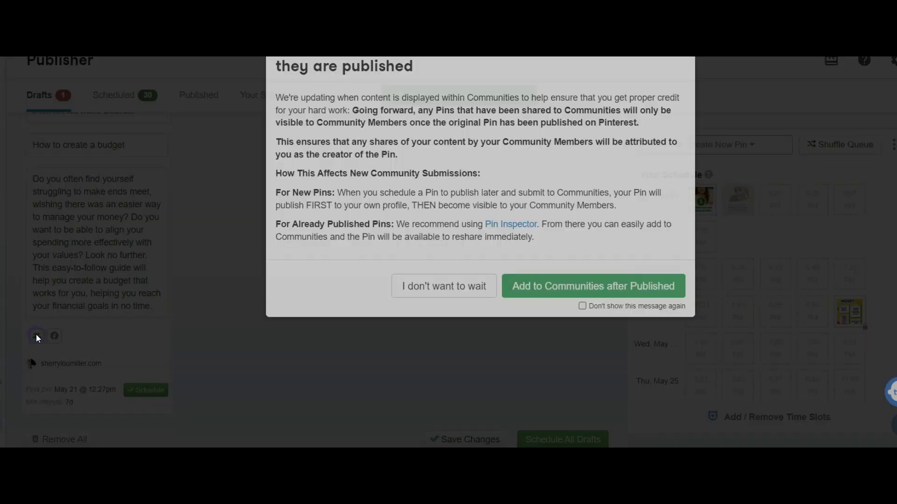
pyautogui.click(629, 316)
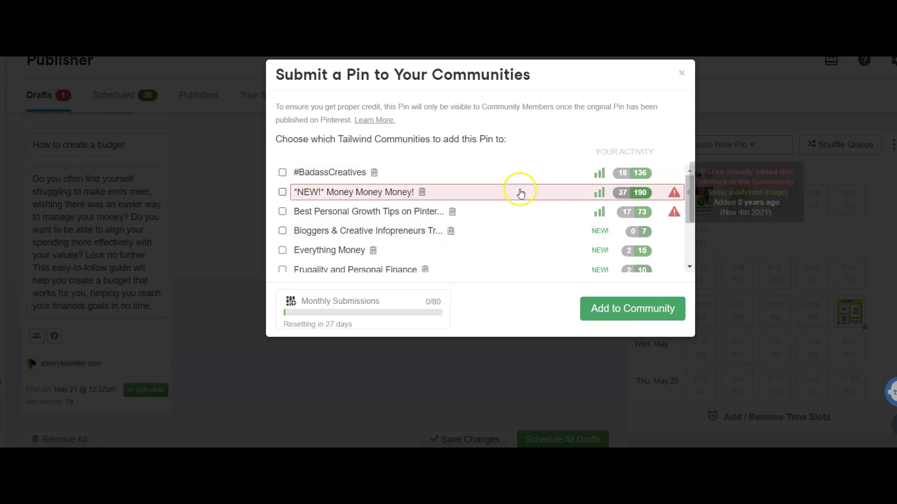
pyautogui.moveTo(678, 199)
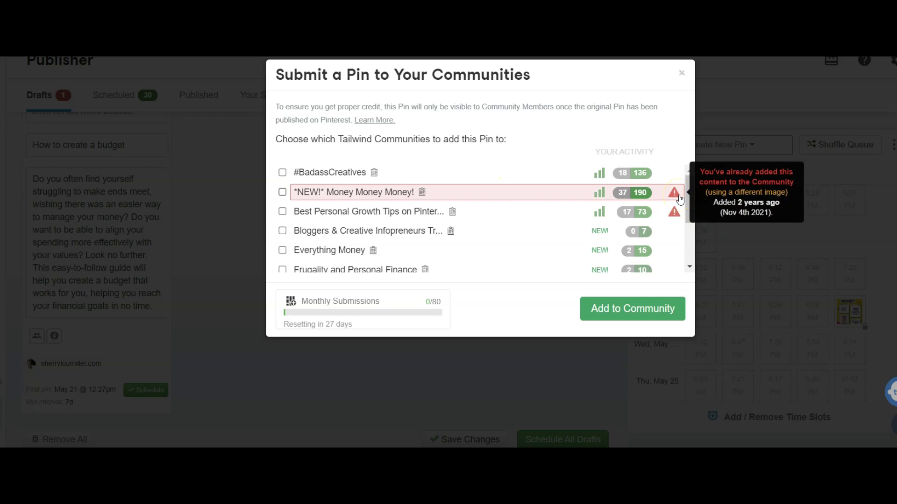
pyautogui.moveTo(679, 215)
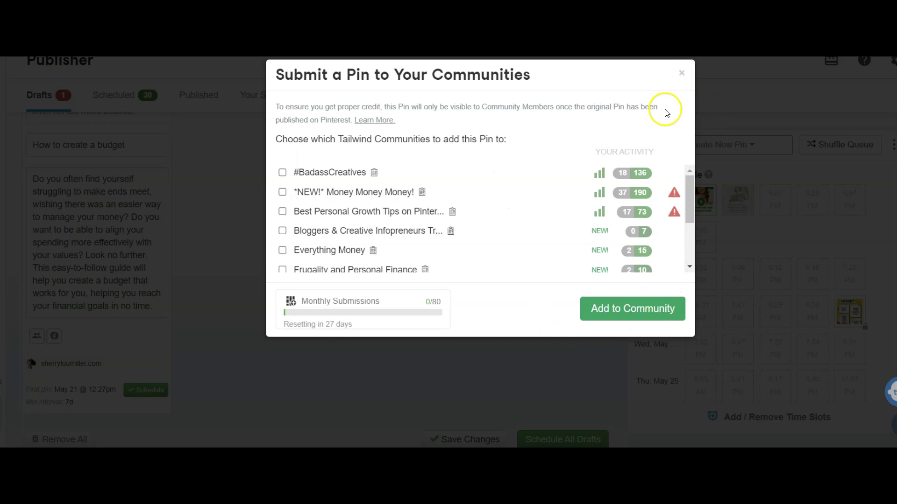
pyautogui.click(682, 74)
pyautogui.click(103, 364)
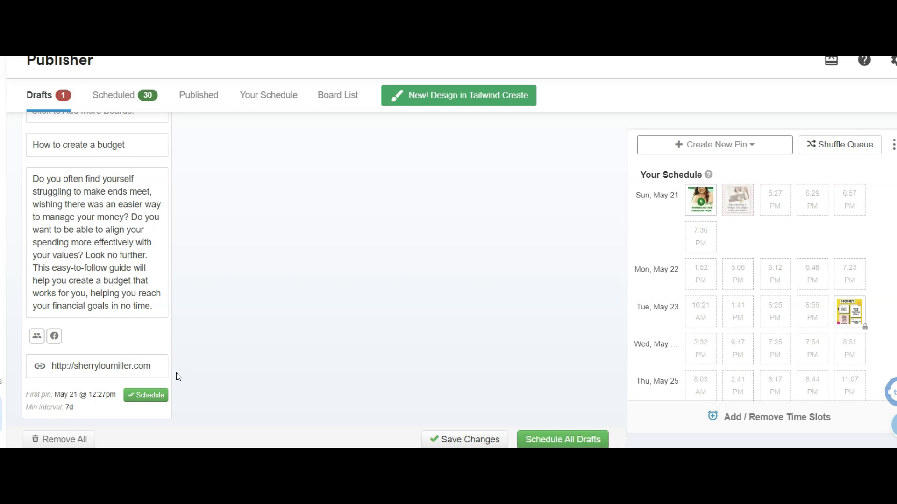
# Check the source URL and show the first-pin schedule: May 21, 2023, 12:27 PM, every 7 days
pyautogui.click(163, 370)
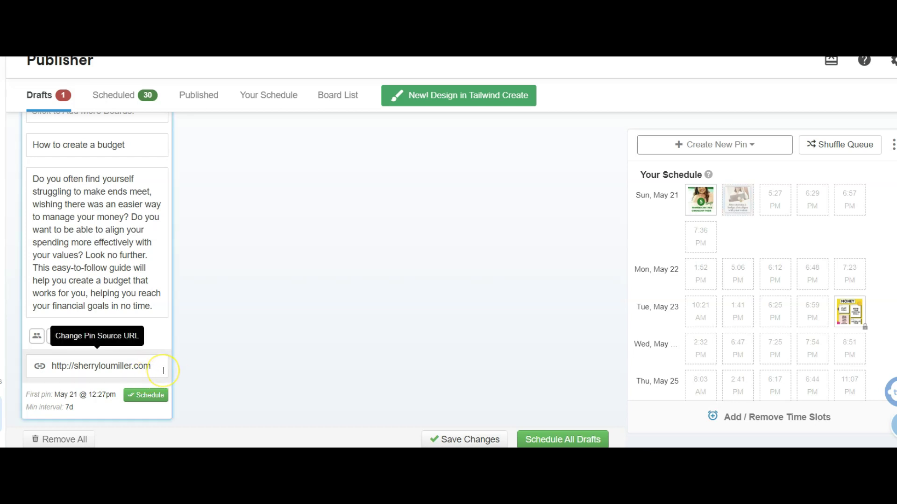
pyautogui.click(75, 400)
pyautogui.click(85, 428)
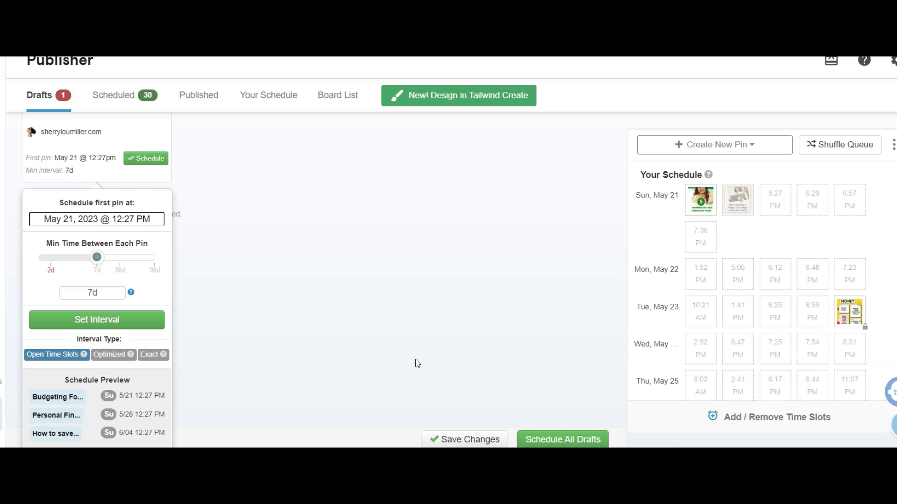
# Browse Published Posts in Pinterest Insights, reviewing each pin's engagement stats and post dates
pyautogui.click(421, 367)
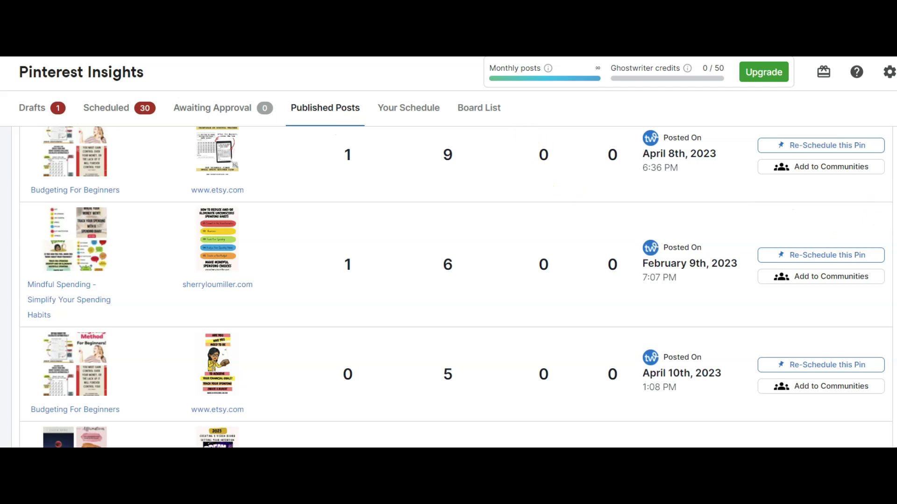
pyautogui.scroll(20, 447, 309)
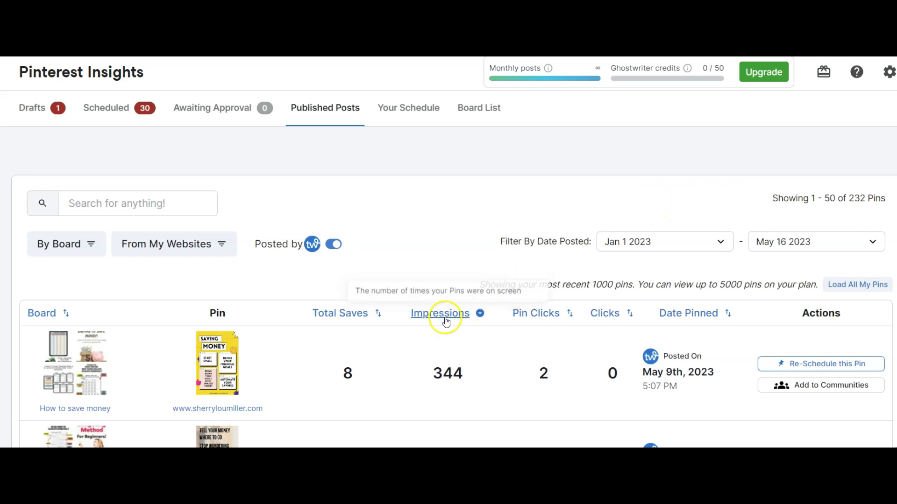
pyautogui.scroll(-1, 448, 280)
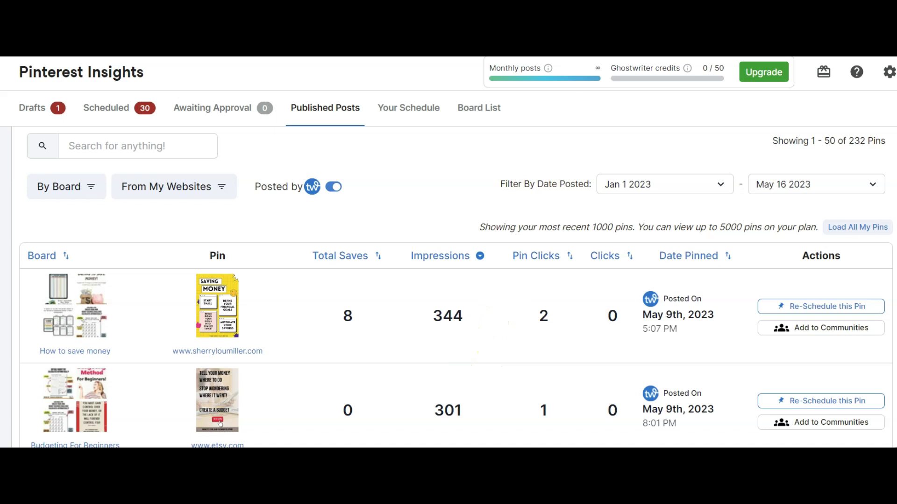
pyautogui.scroll(-4, 456, 287)
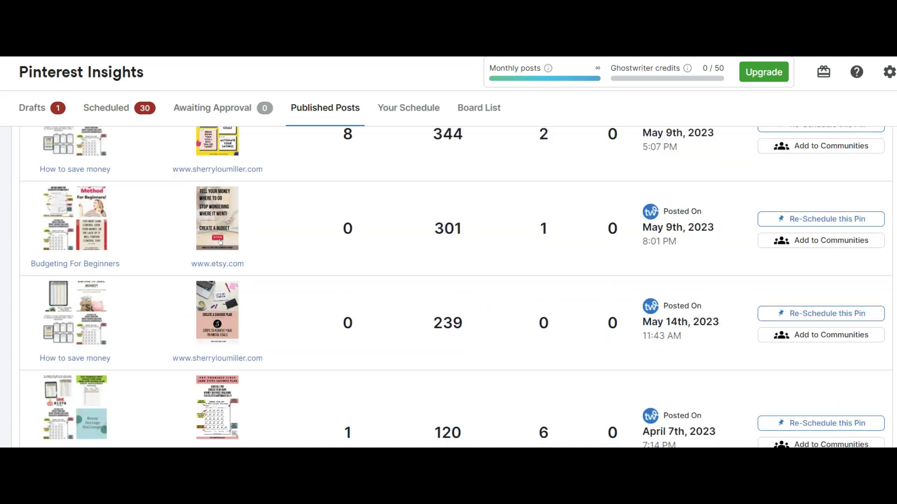
pyautogui.scroll(-12, 456, 288)
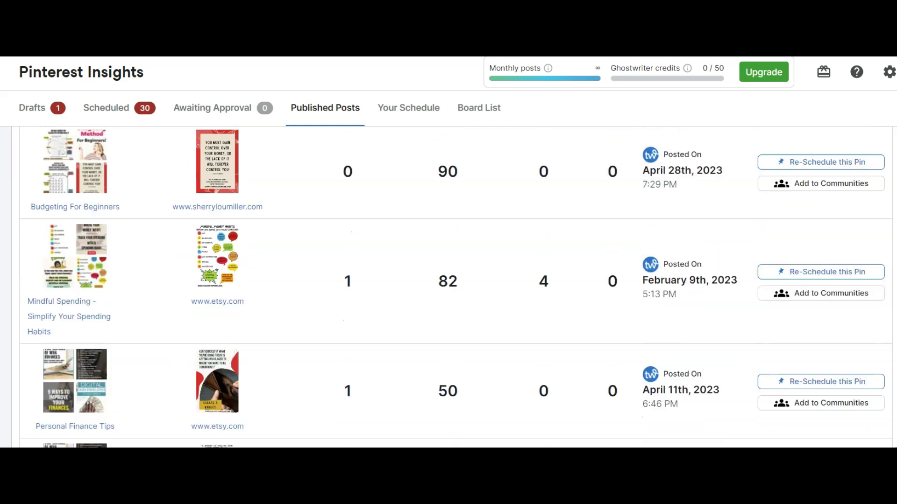
pyautogui.scroll(3, 455, 288)
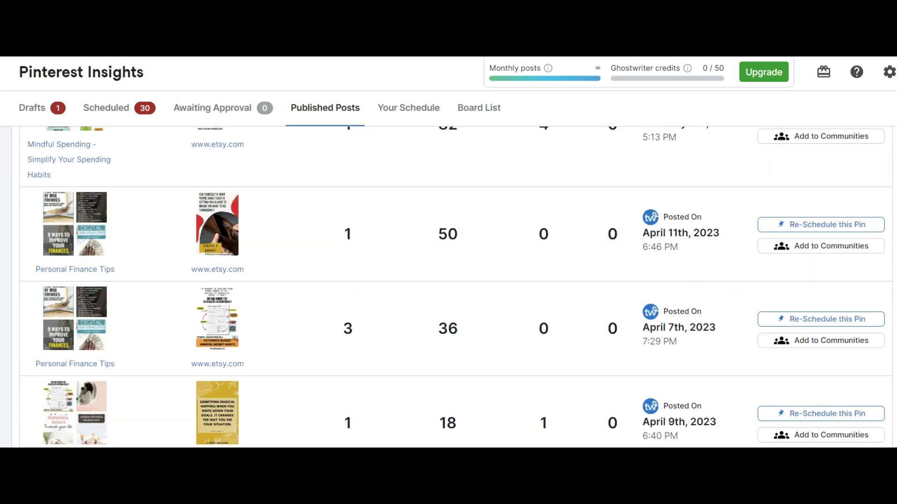
pyautogui.scroll(-4, 455, 287)
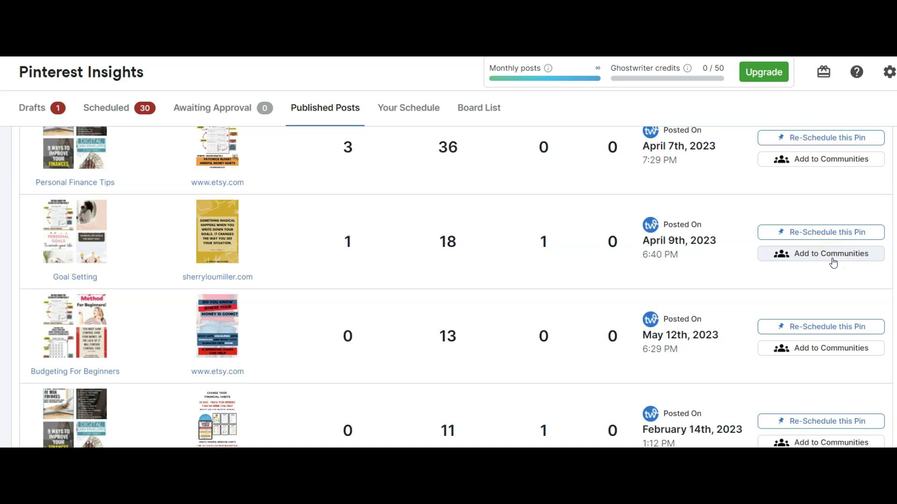
# Mark the April 9th Goal Setting pin and start re-scheduling it
pyautogui.click(802, 233)
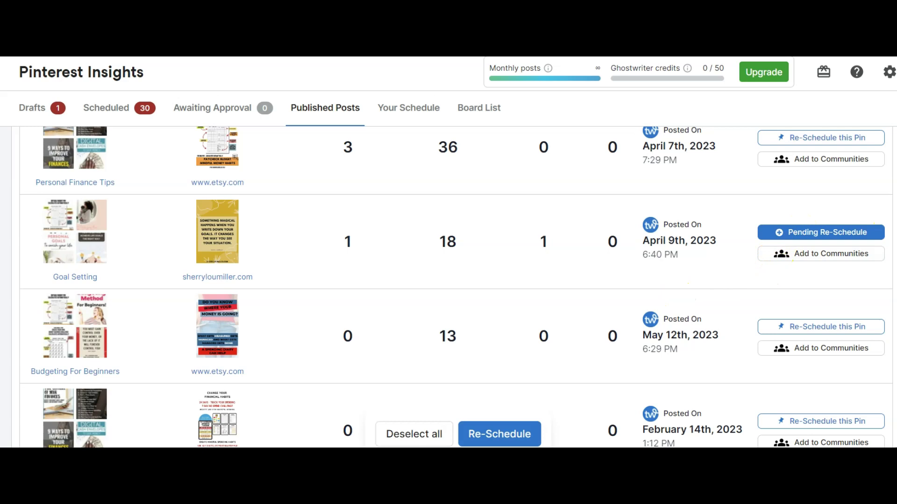
pyautogui.scroll(-4, 656, 324)
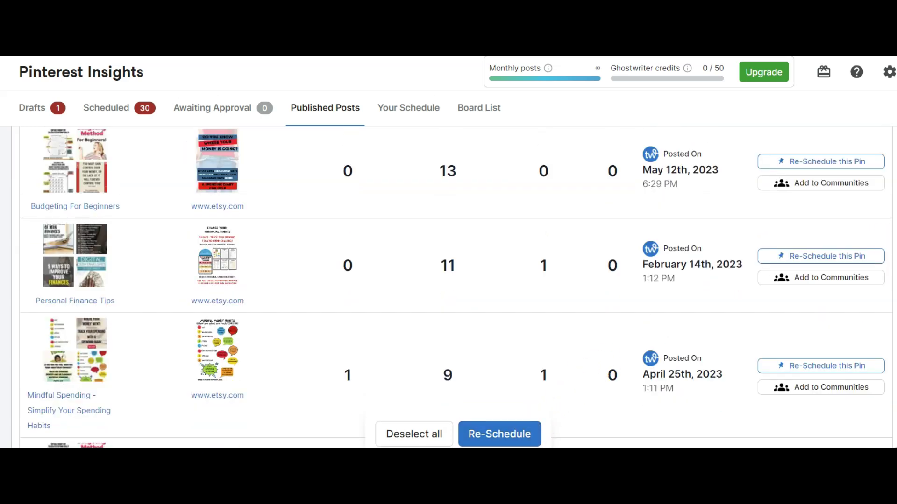
pyautogui.click(500, 434)
pyautogui.scroll(-3, 668, 280)
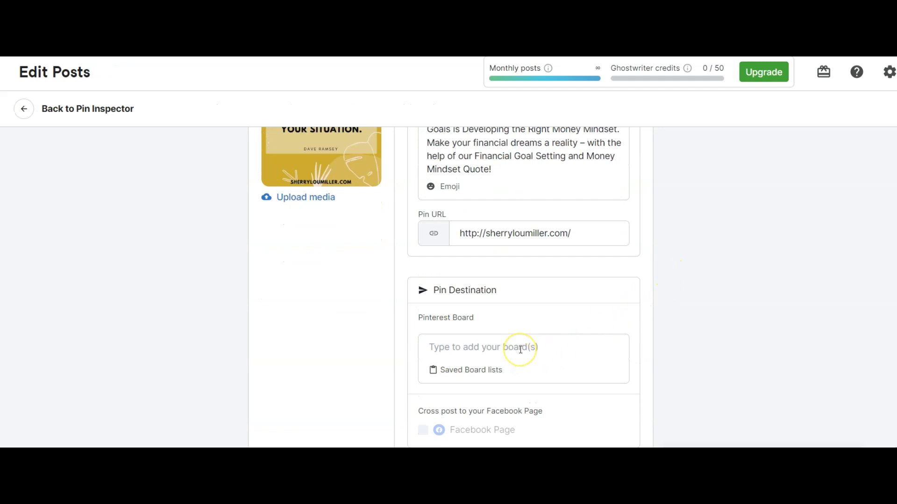
# Choose Affiliate Marketing Tips and Strategies and All Things Quinoa as the pin's destination boards
pyautogui.click(521, 350)
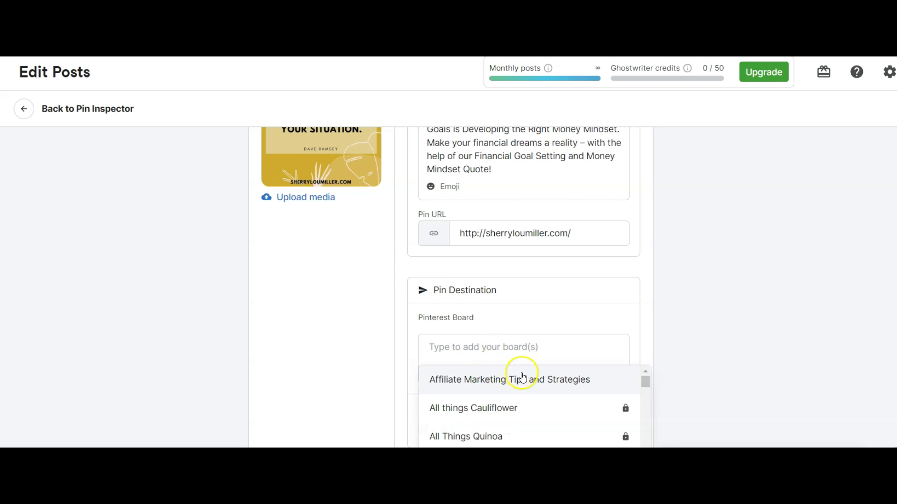
pyautogui.click(515, 376)
pyautogui.click(516, 376)
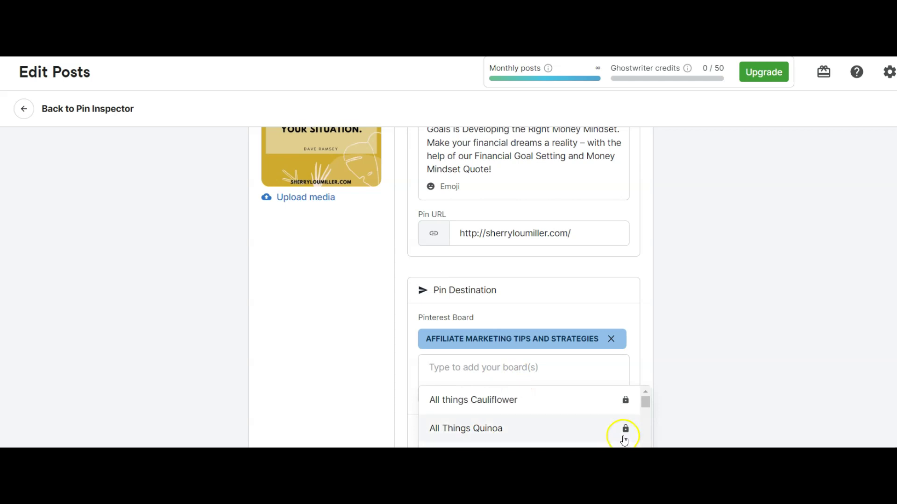
pyautogui.click(476, 427)
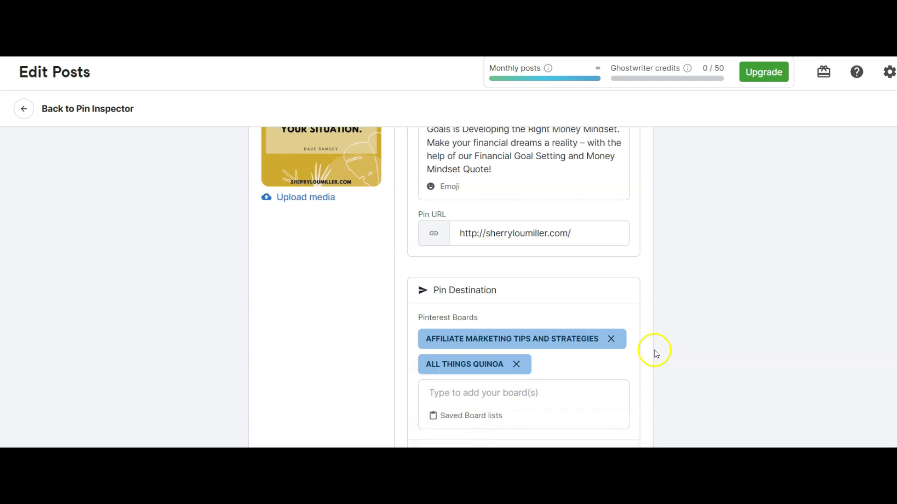
# Schedule the pin in the Mon, May 22, 6:48PM SmartSchedule slot
pyautogui.scroll(-1, 641, 366)
pyautogui.scroll(-2, 641, 364)
pyautogui.scroll(-3, 635, 355)
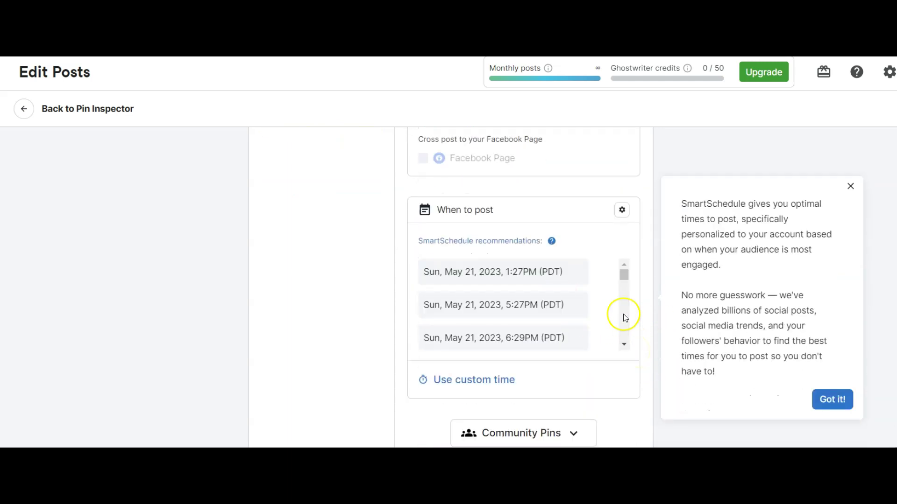
pyautogui.click(626, 311)
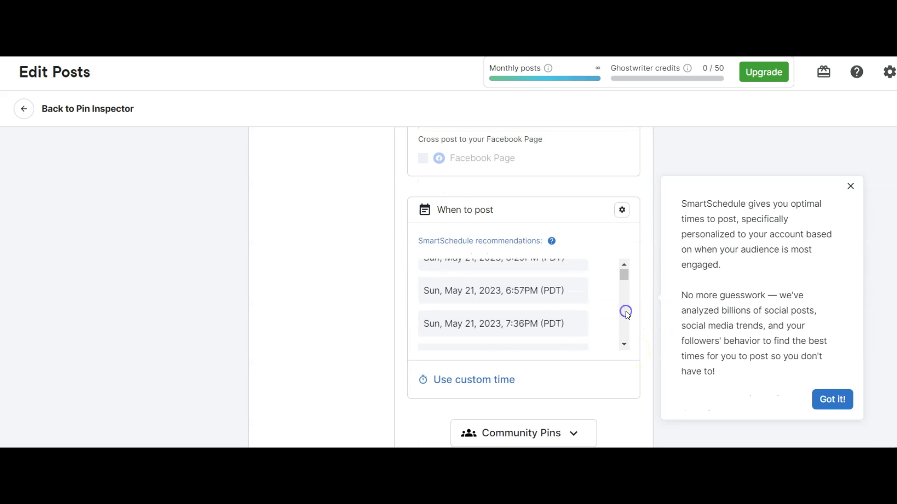
pyautogui.click(626, 311)
pyautogui.click(625, 311)
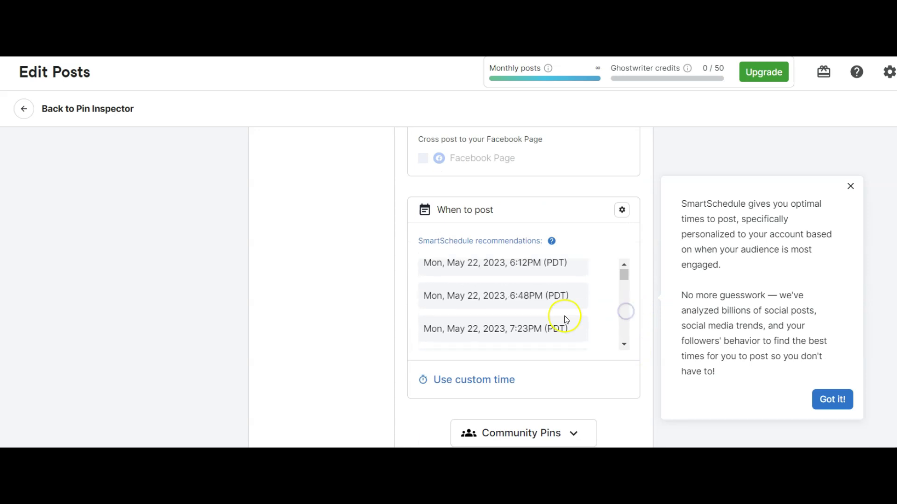
pyautogui.click(481, 298)
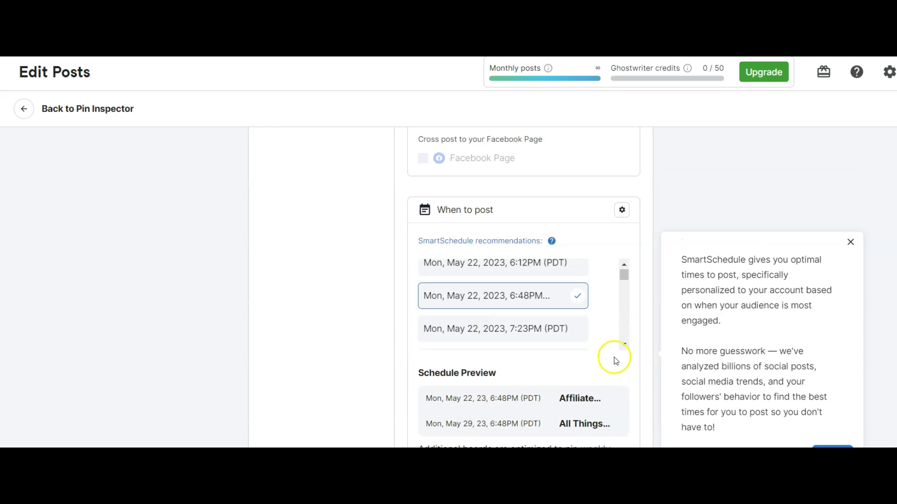
pyautogui.scroll(-1, 628, 366)
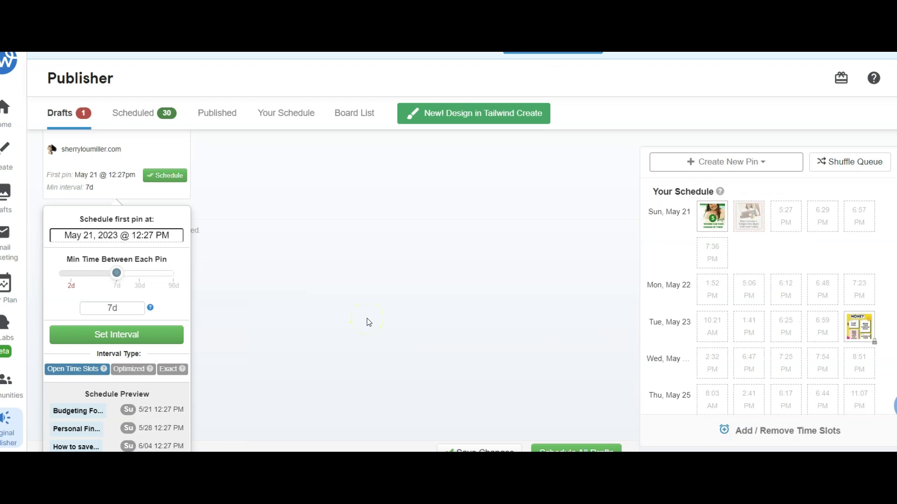
# Go to Communities, discarding the unsaved post edits, to reach #BadassCreatives
pyautogui.click(9, 388)
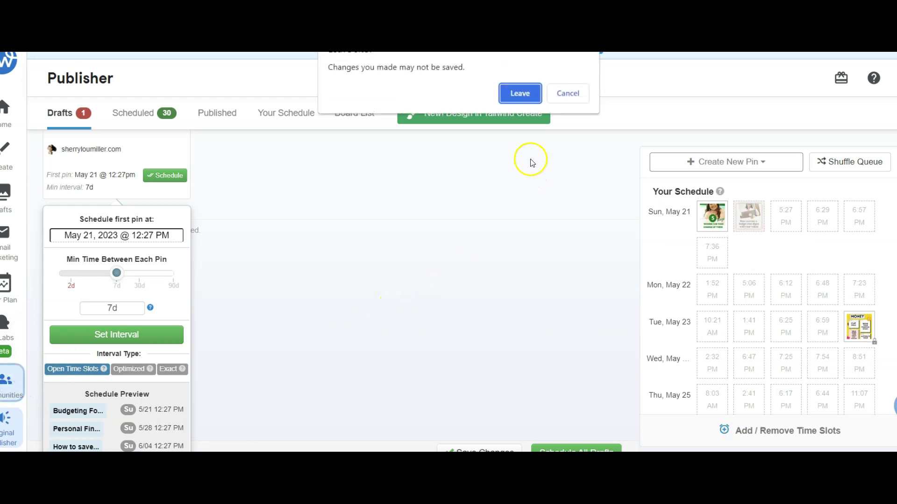
pyautogui.click(518, 97)
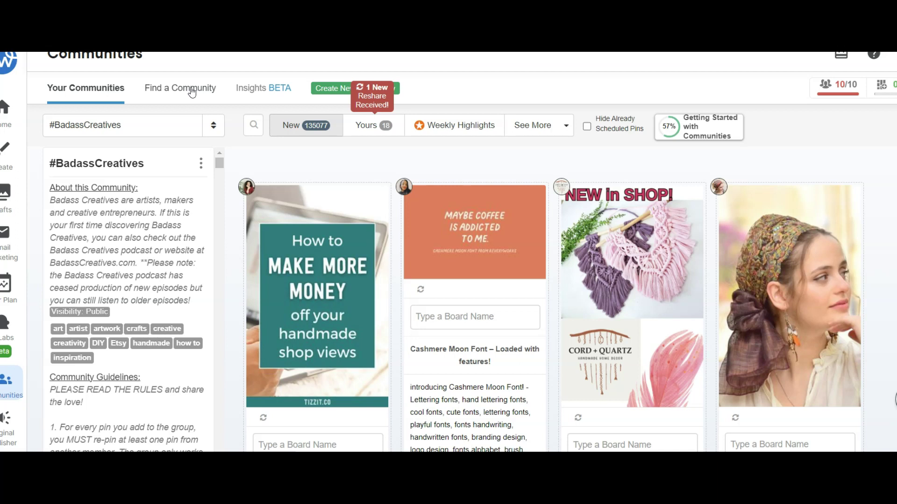
# Search Find a Community for 'budgeting' and browse results like Money Saving Tips and *NEW!* Money Money Money
pyautogui.click(192, 92)
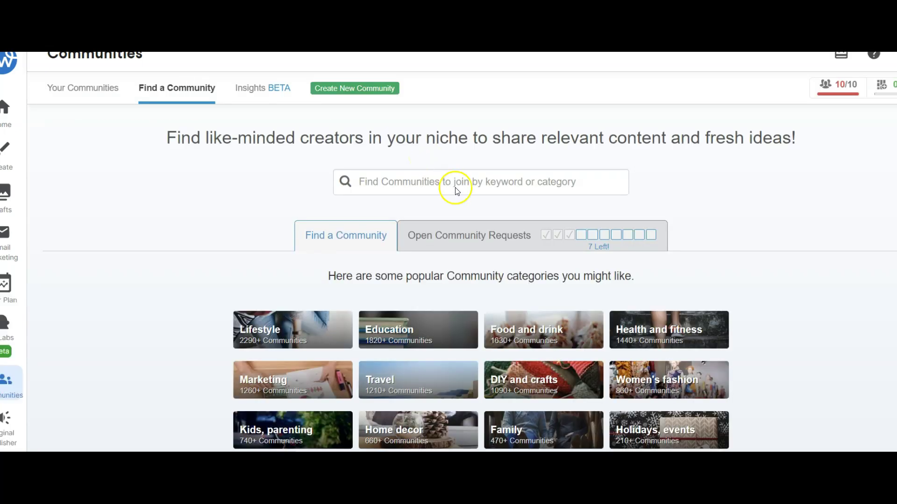
pyautogui.click(423, 182)
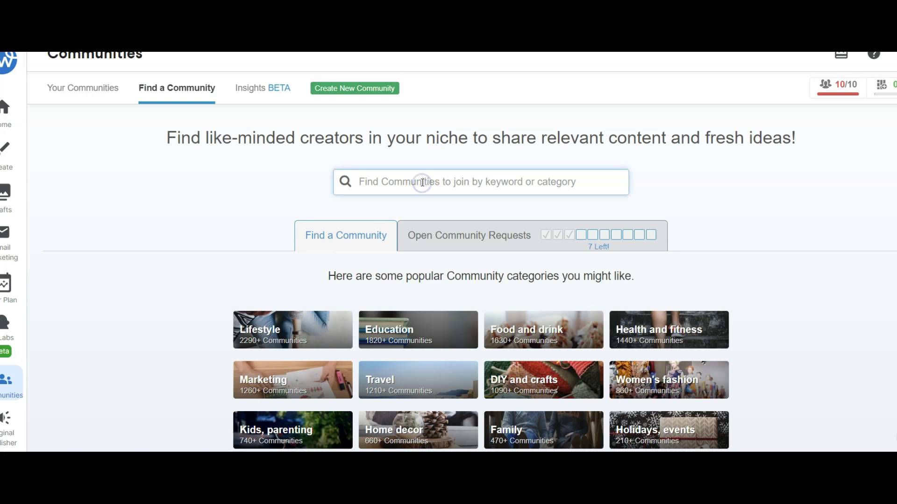
pyautogui.write('budgeting')
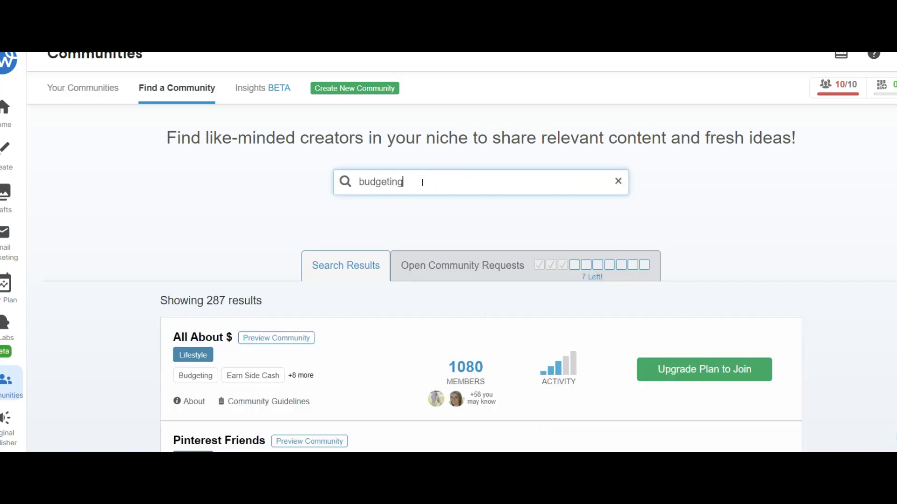
pyautogui.scroll(-2, 735, 218)
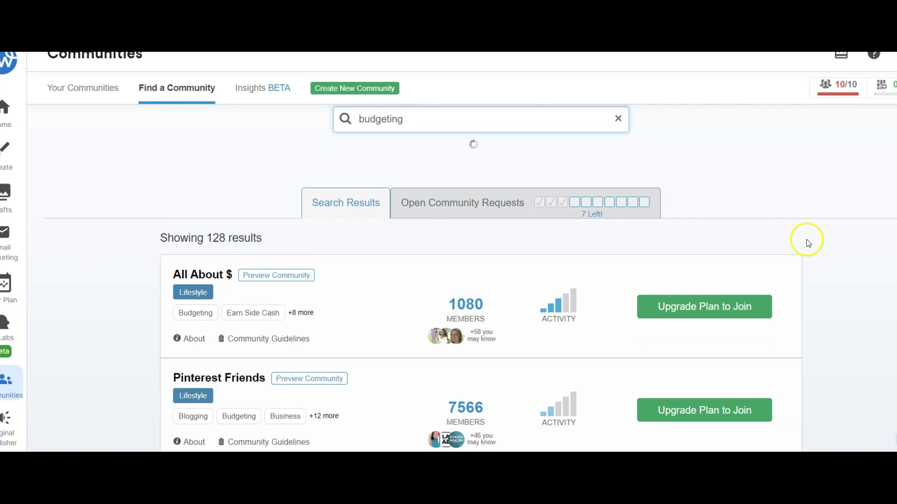
pyautogui.scroll(-3, 827, 249)
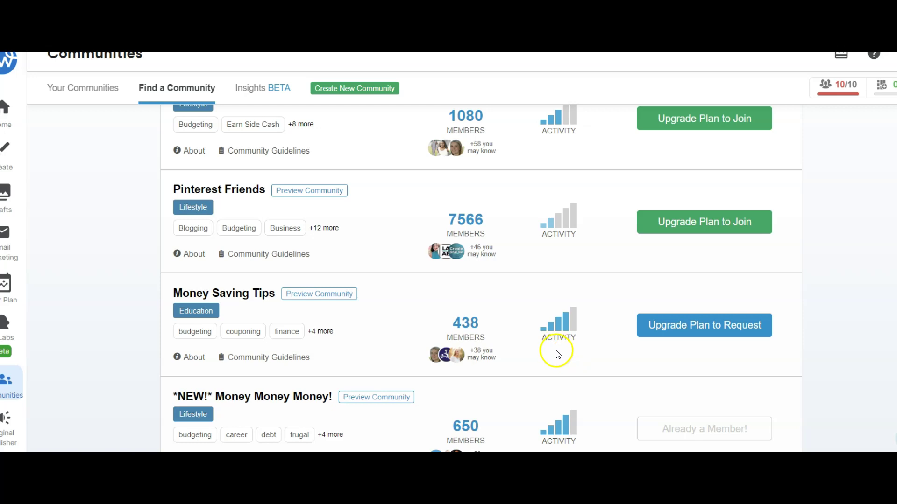
pyautogui.moveTo(551, 220)
pyautogui.scroll(-2, 821, 277)
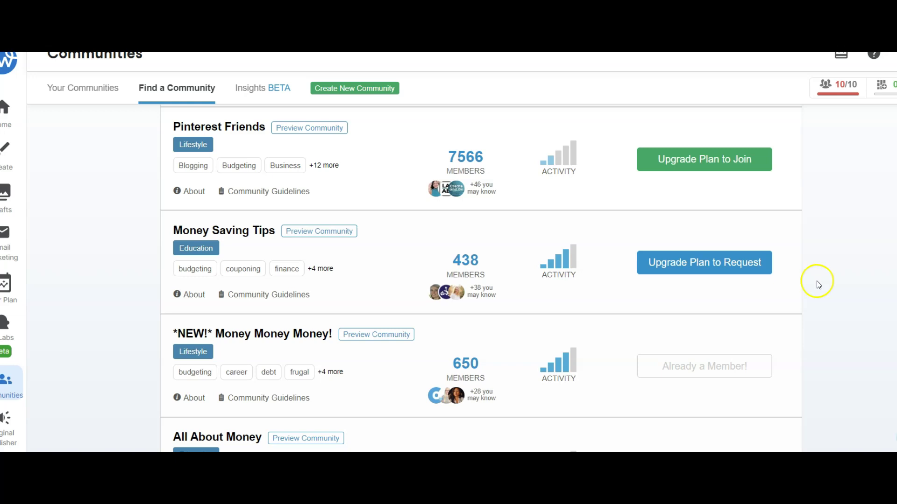
pyautogui.scroll(3, 835, 252)
pyautogui.scroll(-3, 836, 254)
pyautogui.scroll(-3, 834, 257)
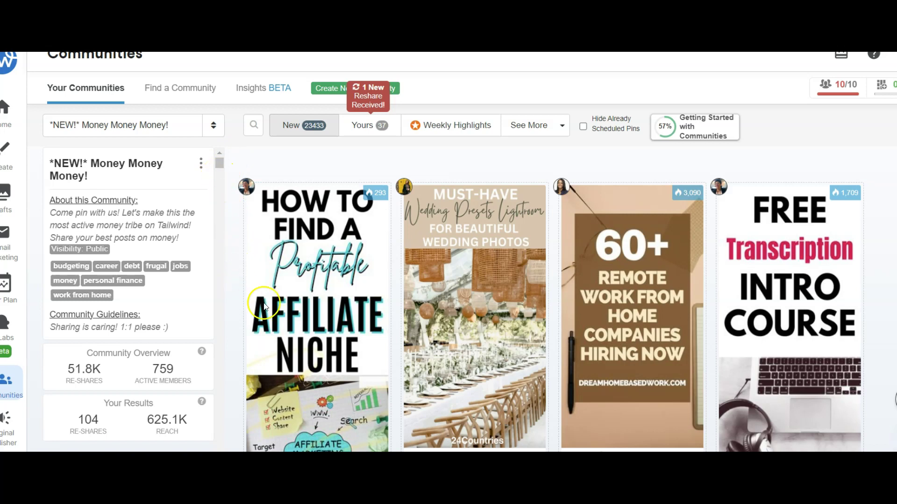
# In *NEW!* Money Money Money, view your reshared pins and clear their 1 New! reshare notices
pyautogui.moveTo(192, 383)
pyautogui.moveTo(103, 438)
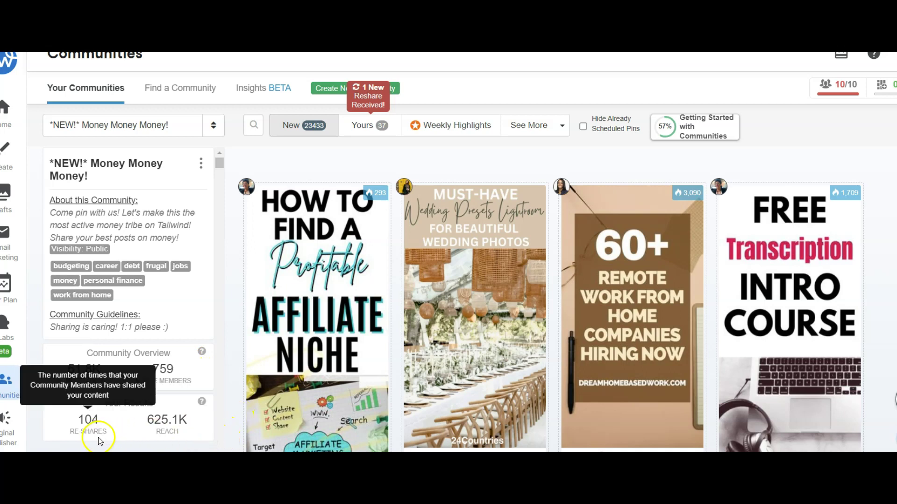
pyautogui.click(370, 100)
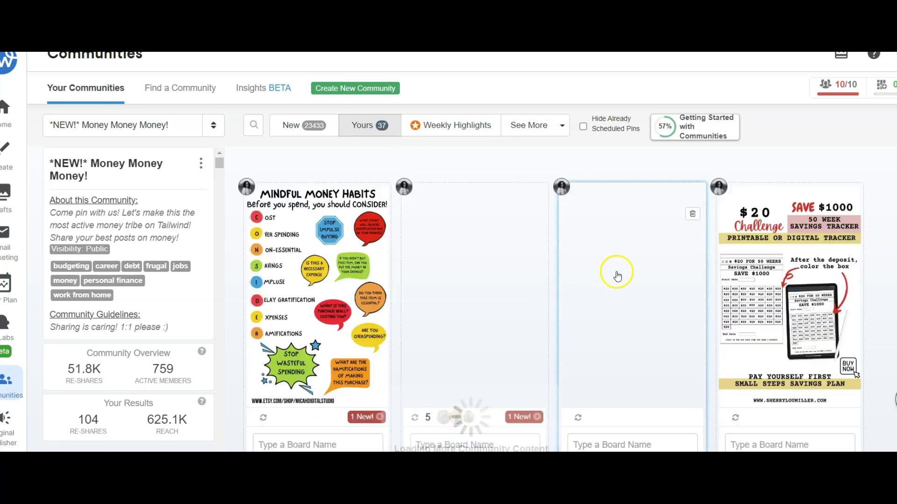
pyautogui.click(360, 419)
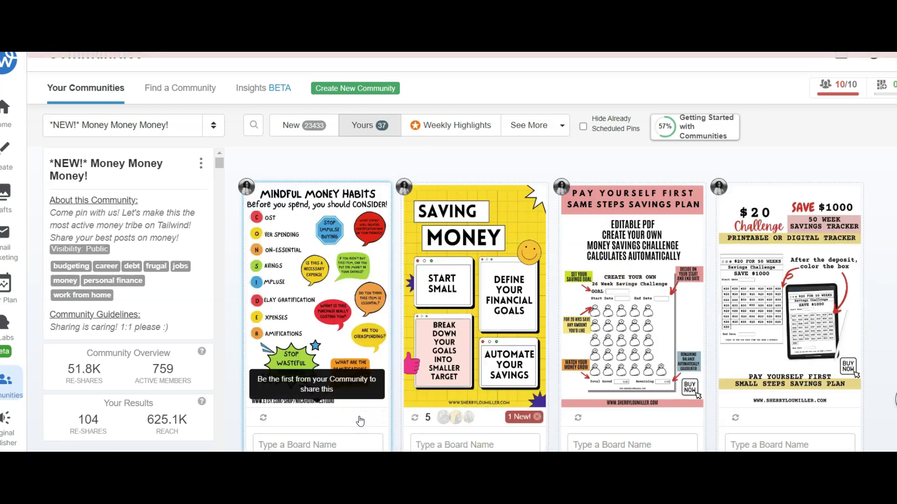
pyautogui.click(519, 418)
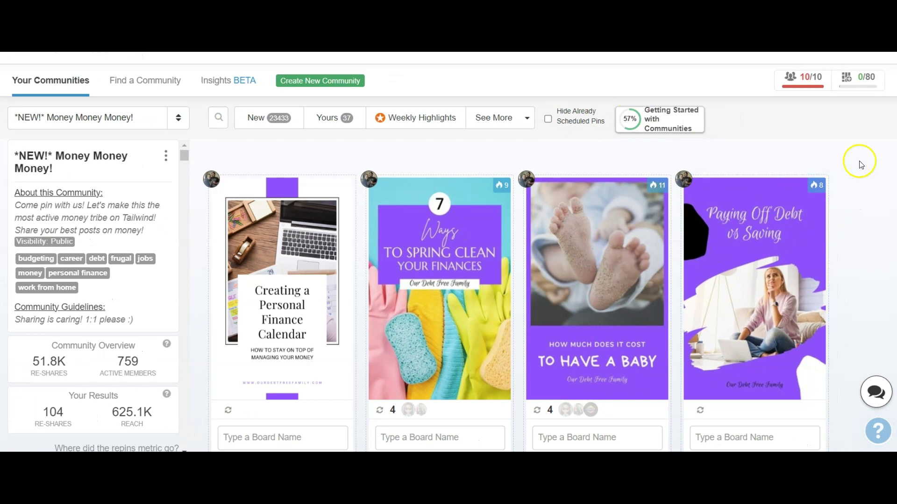
pyautogui.moveTo(289, 303)
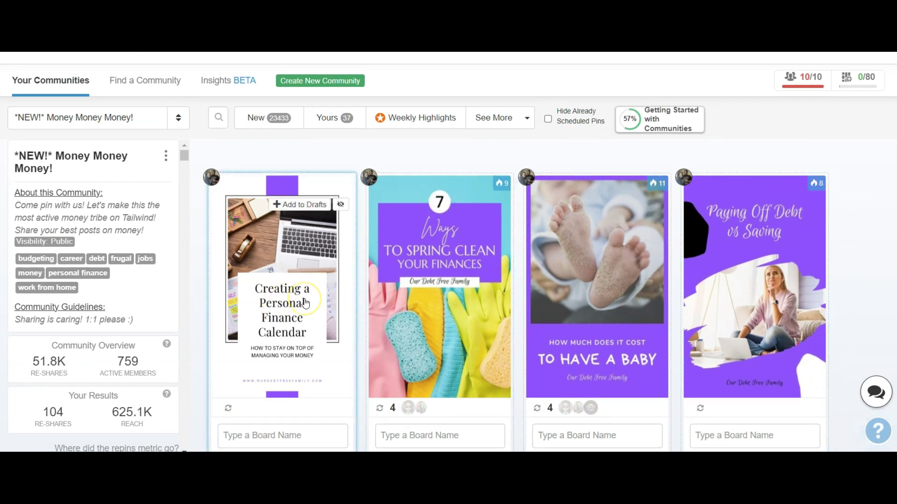
pyautogui.scroll(-2, 288, 303)
pyautogui.scroll(-4, 315, 279)
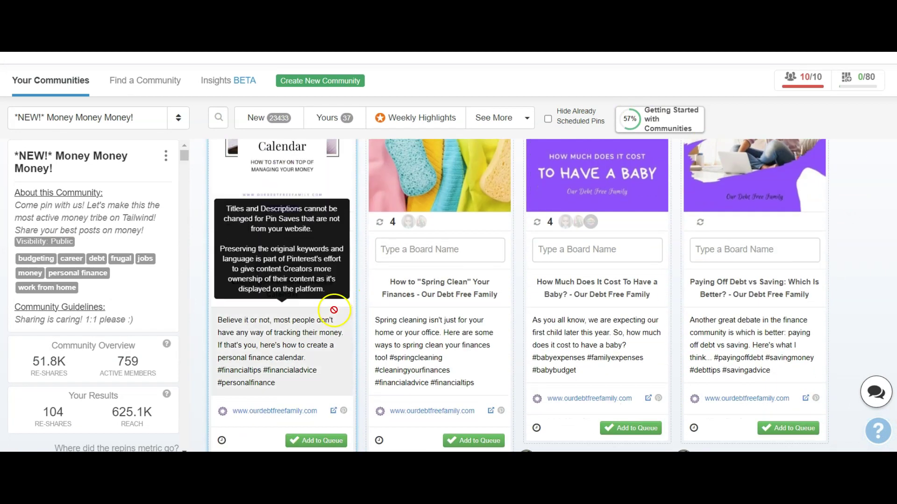
pyautogui.moveTo(290, 334)
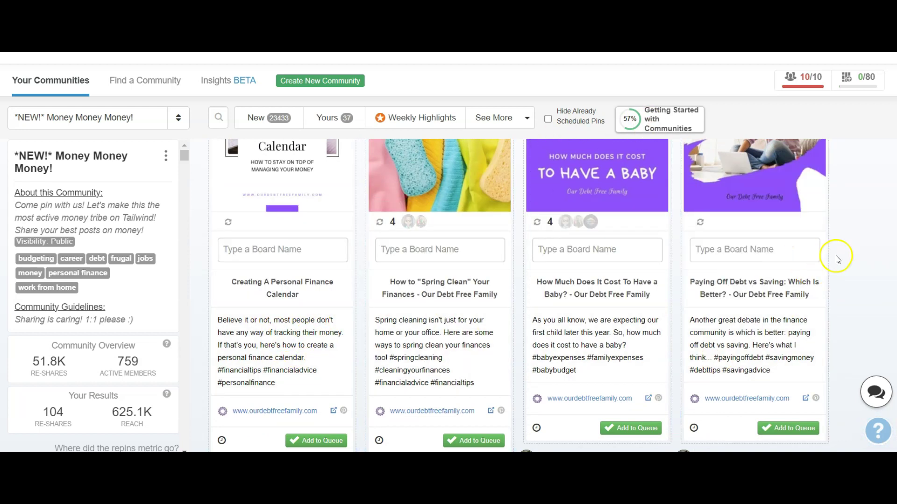
pyautogui.scroll(-3, 845, 256)
pyautogui.scroll(-8, 845, 260)
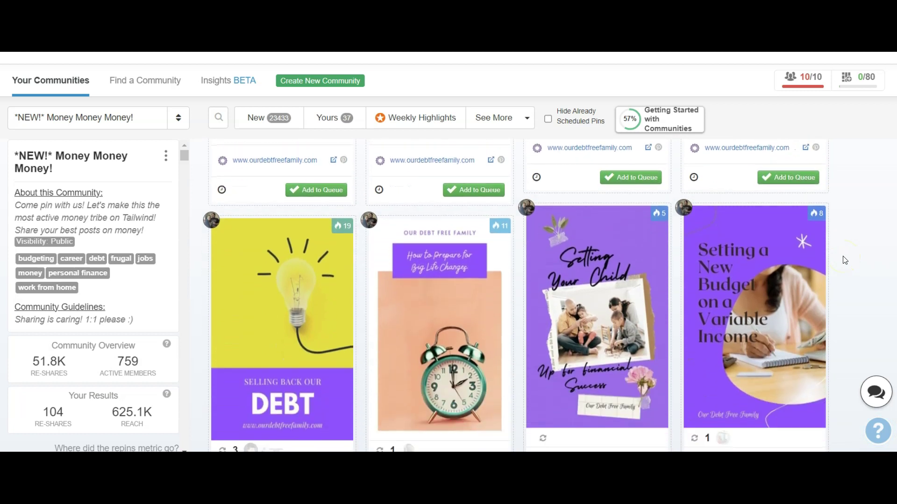
pyautogui.scroll(-8, 850, 278)
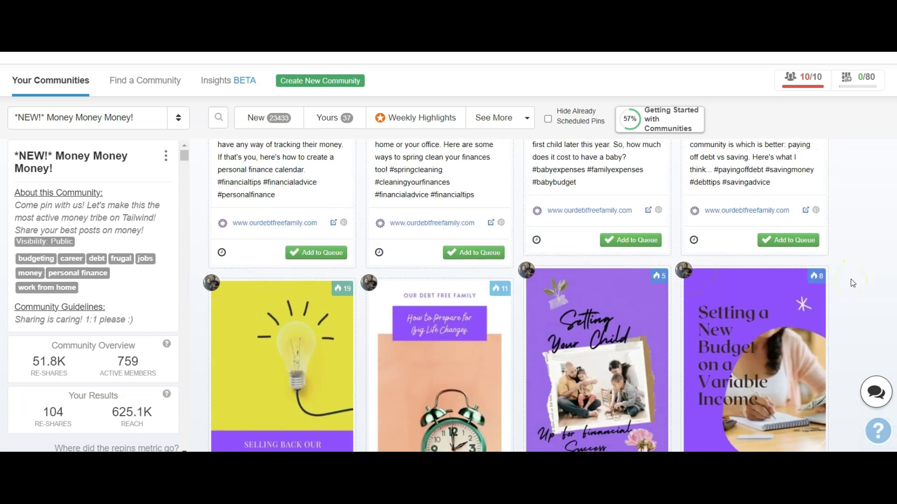
pyautogui.scroll(-4, 852, 283)
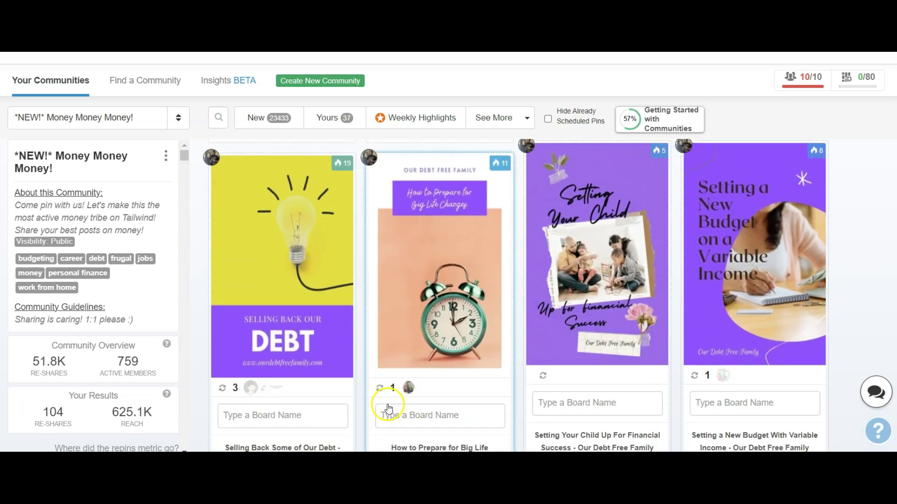
pyautogui.moveTo(239, 391)
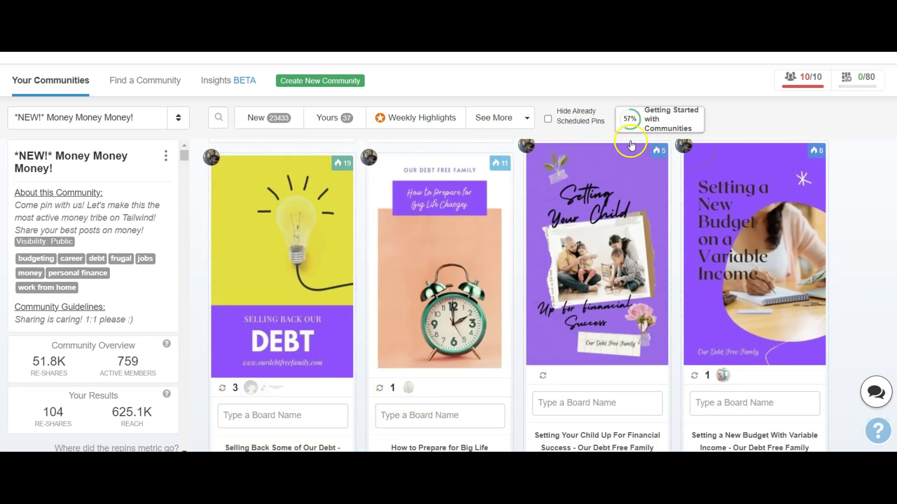
pyautogui.moveTo(662, 157)
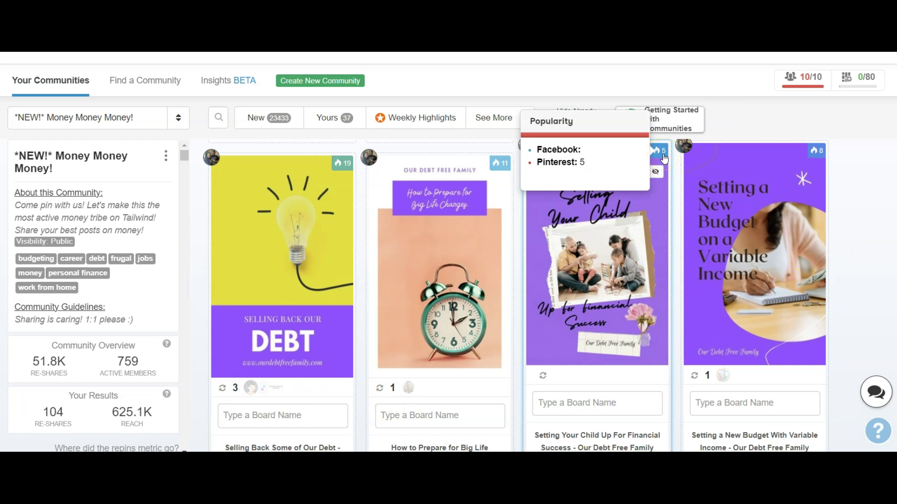
pyautogui.scroll(-6, 867, 231)
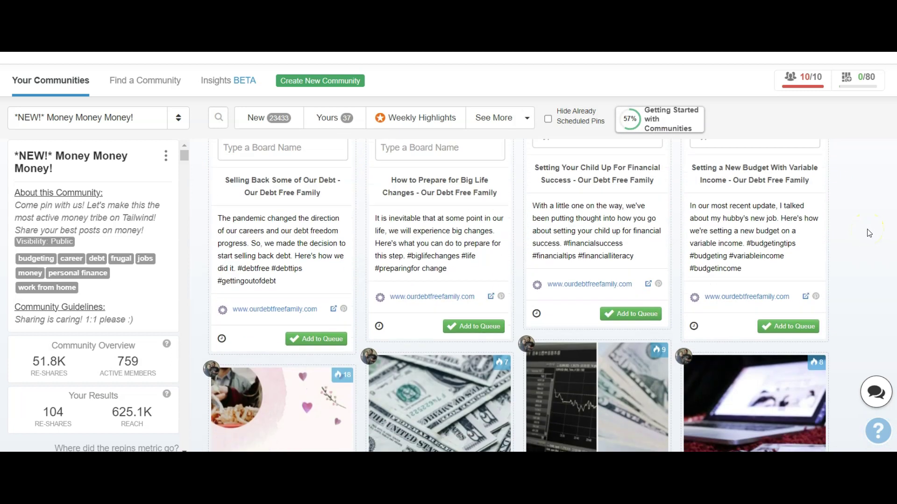
pyautogui.scroll(-3, 867, 231)
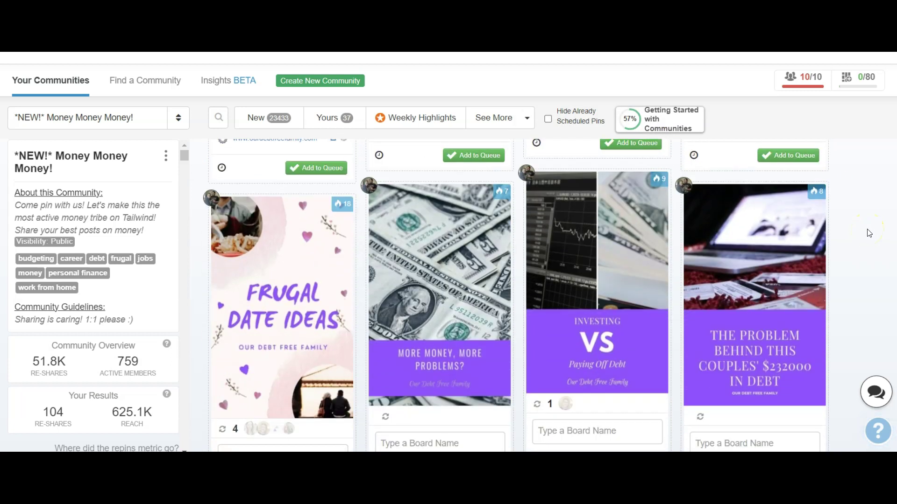
pyautogui.scroll(-1, 869, 233)
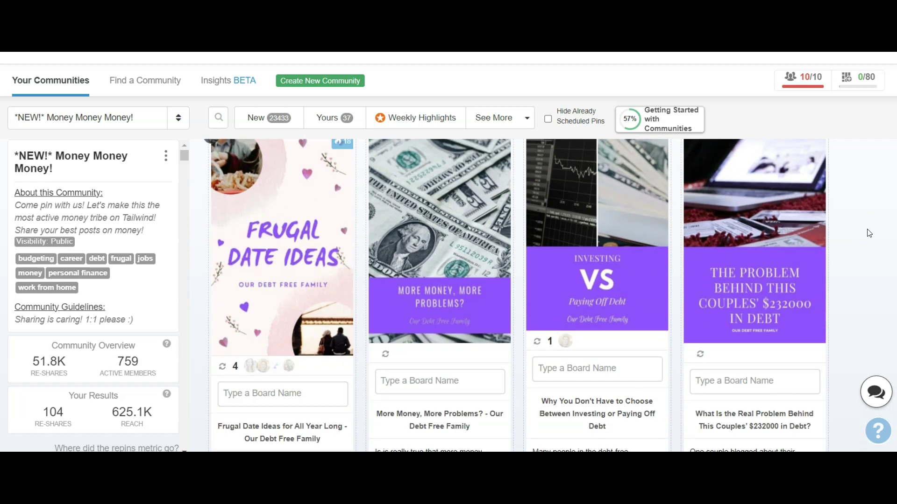
pyautogui.scroll(5, 869, 233)
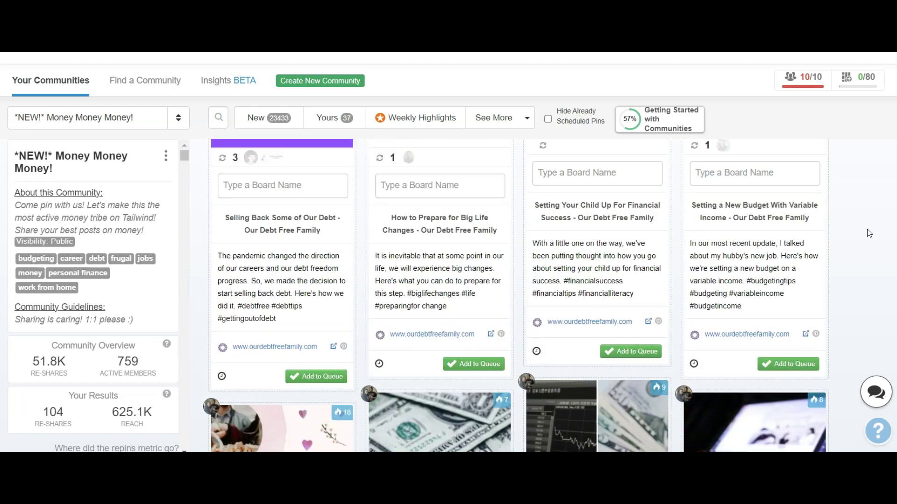
pyautogui.scroll(-5, 869, 233)
pyautogui.scroll(2, 869, 233)
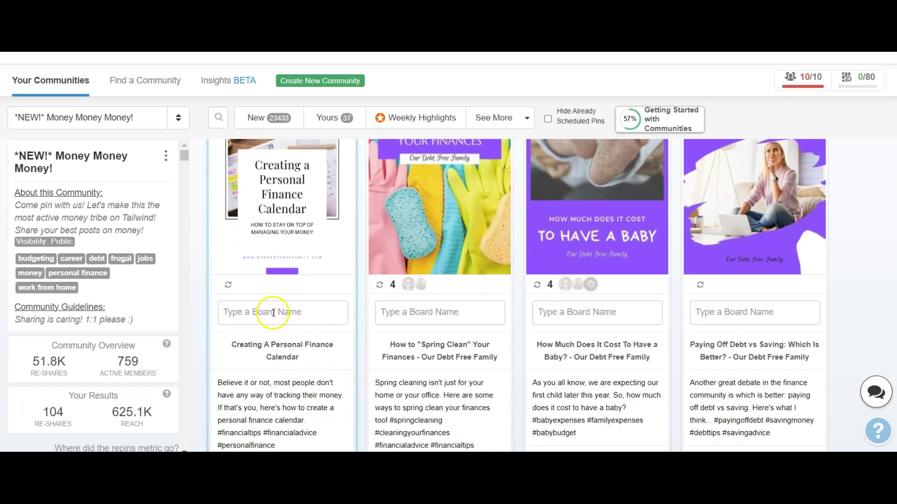
# Queue the Creating A Personal Finance Calendar pin to the Personal Finance Tips board
pyautogui.click(272, 312)
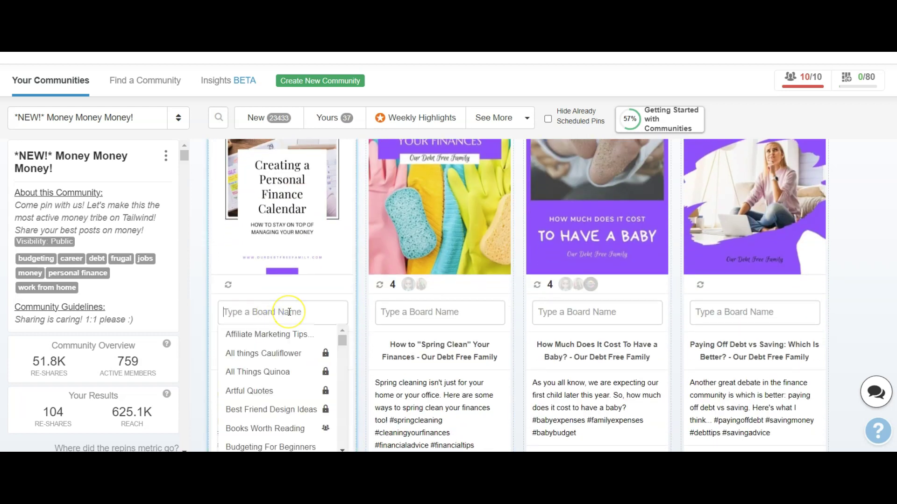
pyautogui.write('person')
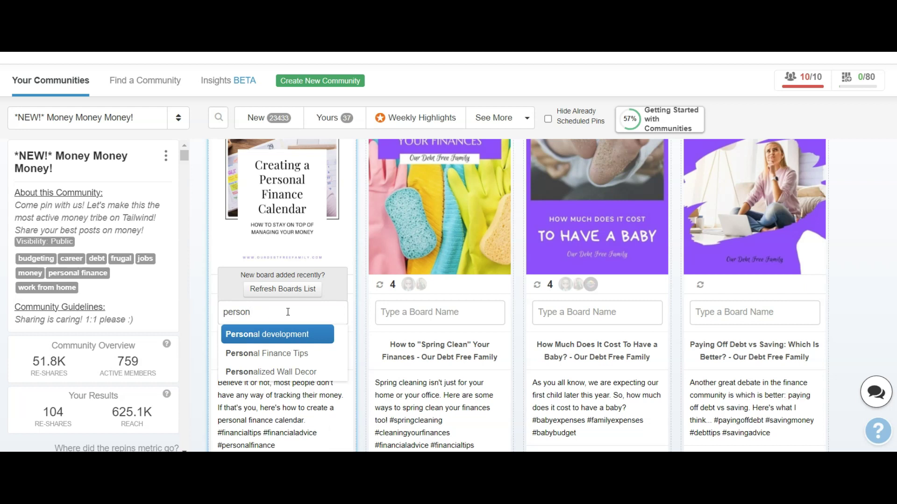
pyautogui.click(274, 355)
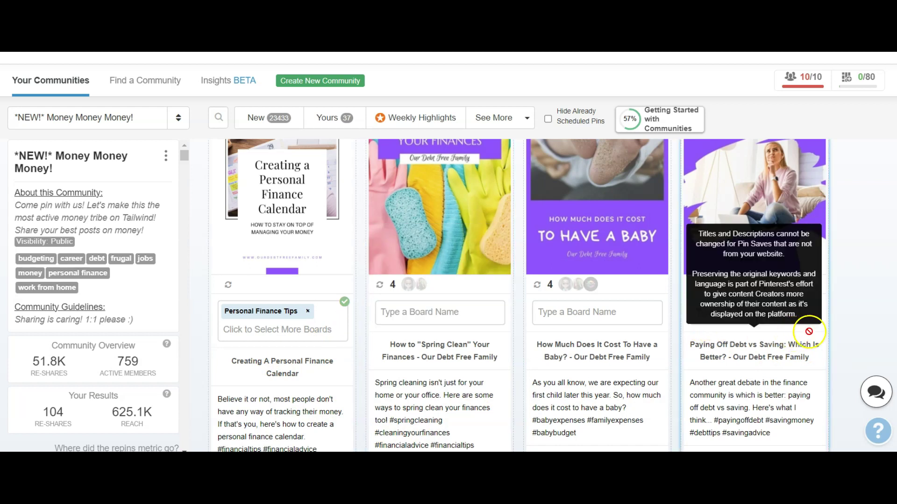
pyautogui.scroll(-2, 855, 326)
pyautogui.scroll(-3, 855, 326)
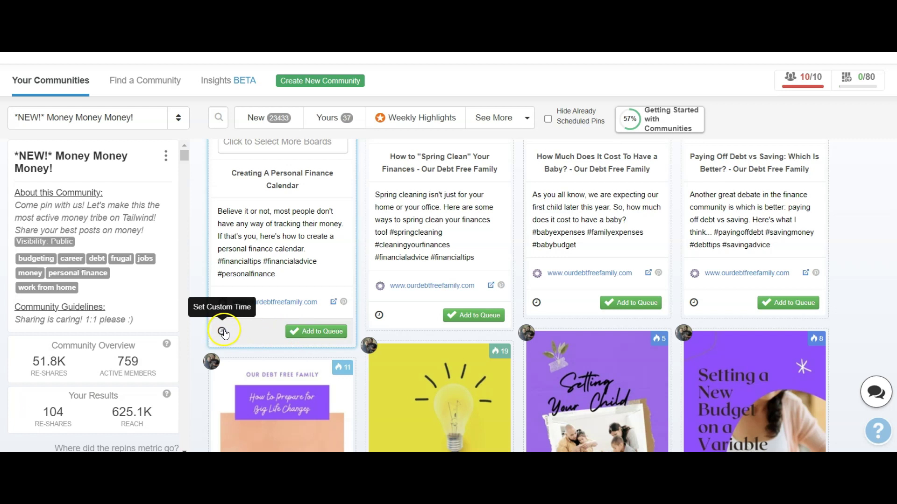
pyautogui.click(303, 332)
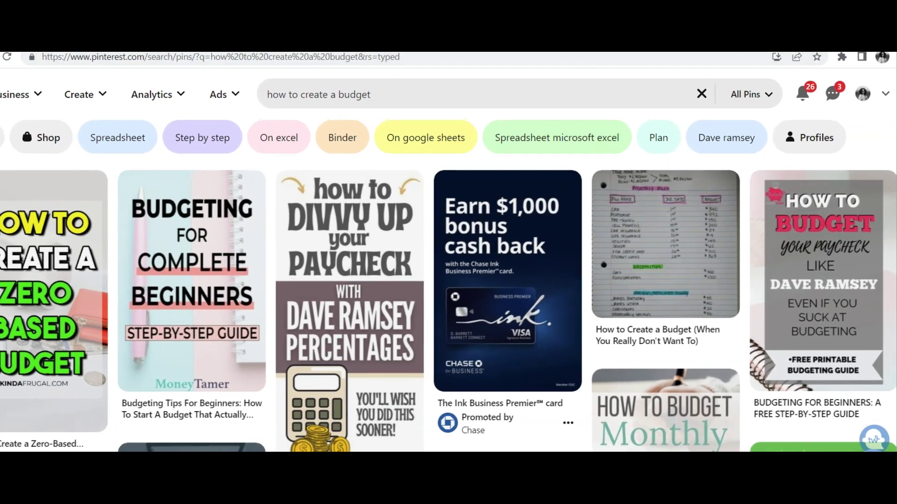
# Check the Chrome extensions list, then clear the search suggestions to reach the MoneyTamer budgeting pin
pyautogui.click(843, 58)
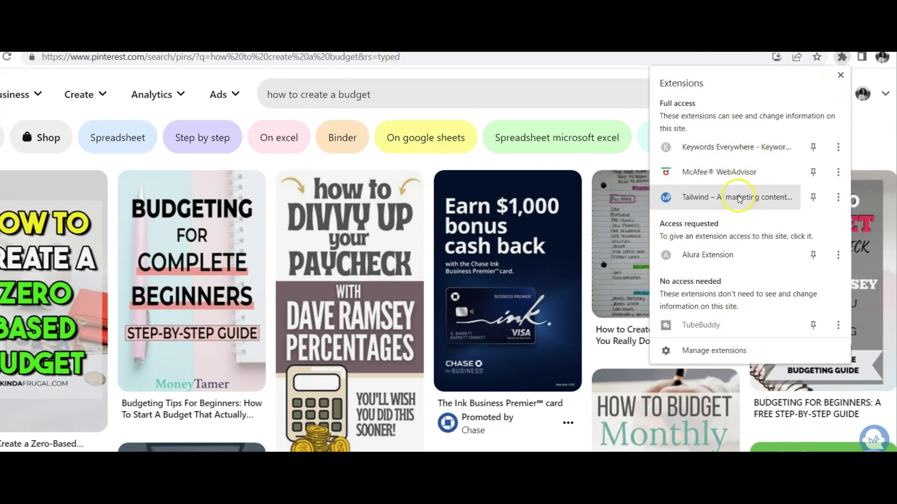
pyautogui.click(520, 80)
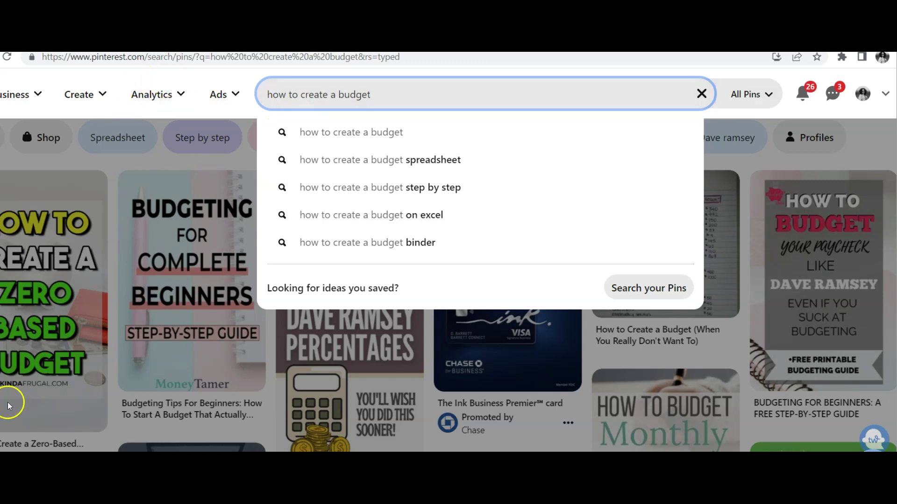
pyautogui.click(169, 211)
pyautogui.moveTo(168, 248)
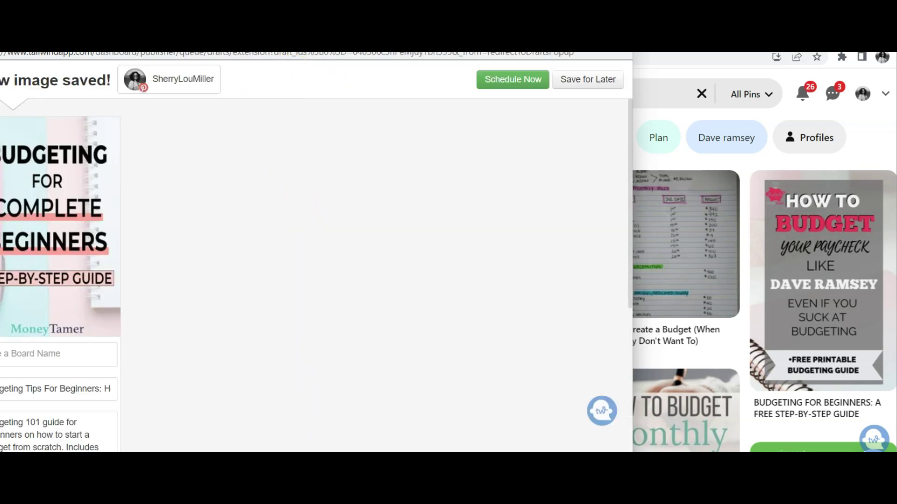
# Review the Budgeting For Complete Beginners Tailwind draft and browse its board name list
pyautogui.hotkey('ctrl', 'a')
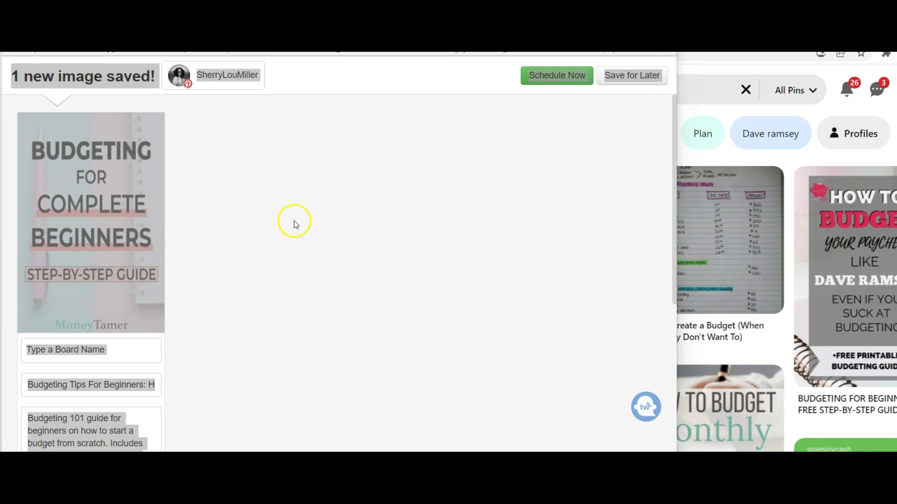
pyautogui.scroll(-1, 279, 247)
pyautogui.scroll(-3, 215, 274)
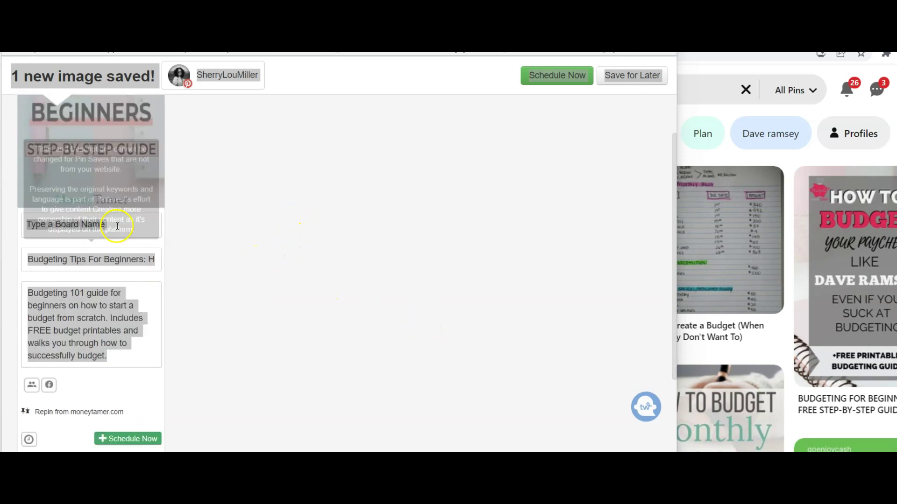
pyautogui.click(140, 229)
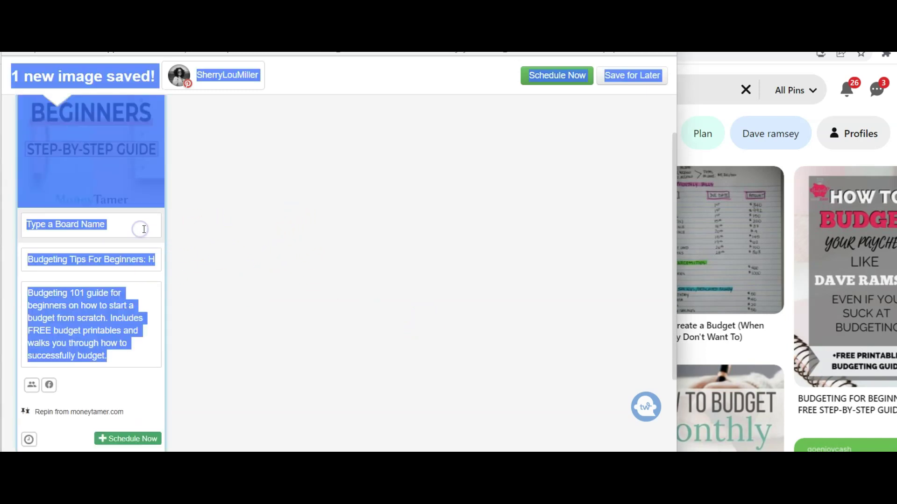
pyautogui.click(142, 223)
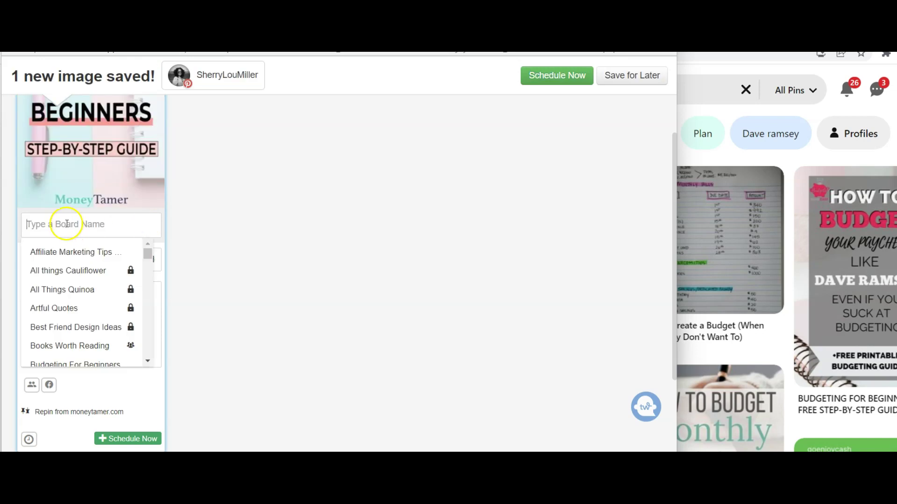
pyautogui.scroll(-3, 202, 301)
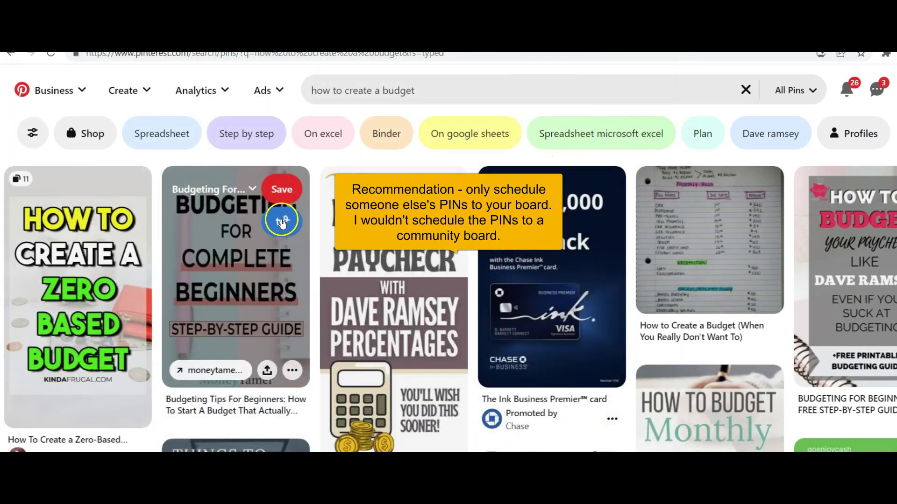
pyautogui.moveTo(296, 217)
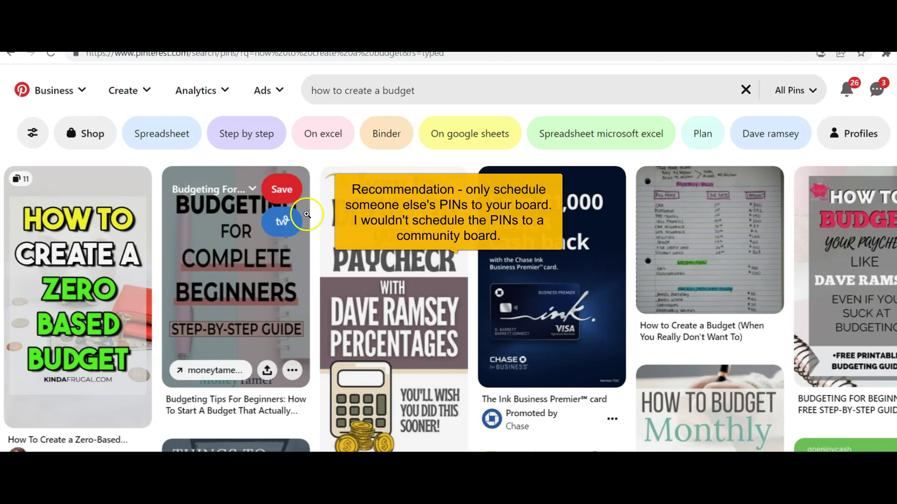